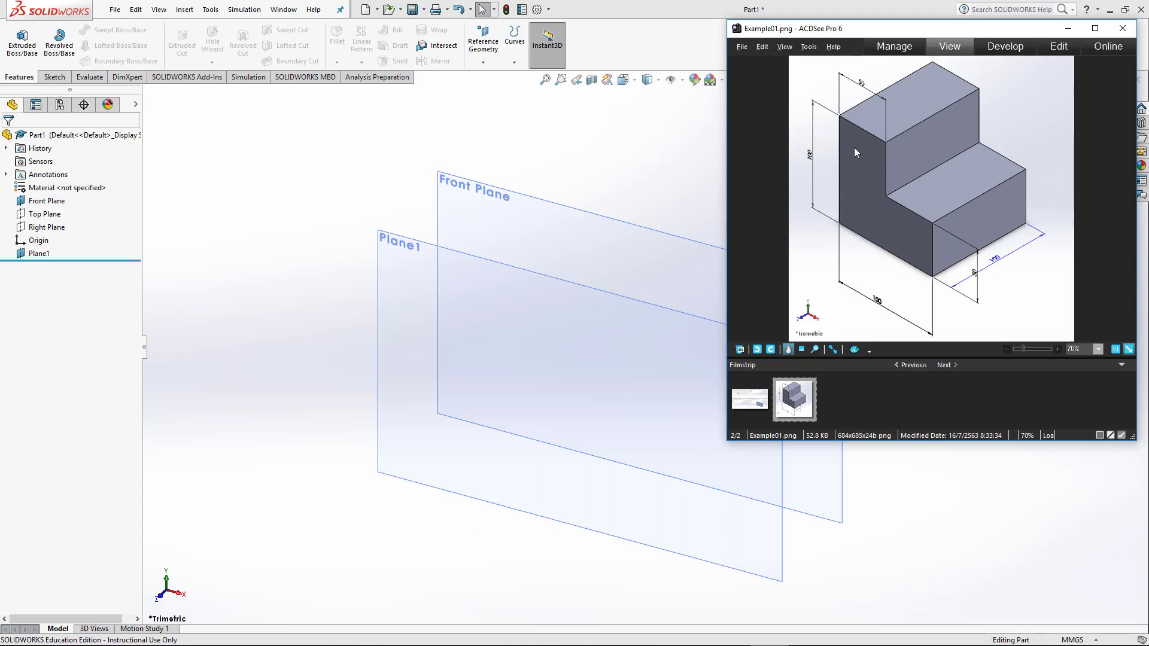
Minimize the ACDSee Pro 6 viewer showing Example01.png to bring SOLIDWORKS Part1 forward.
{"action": "left_click", "coordinate": [1069, 30]}
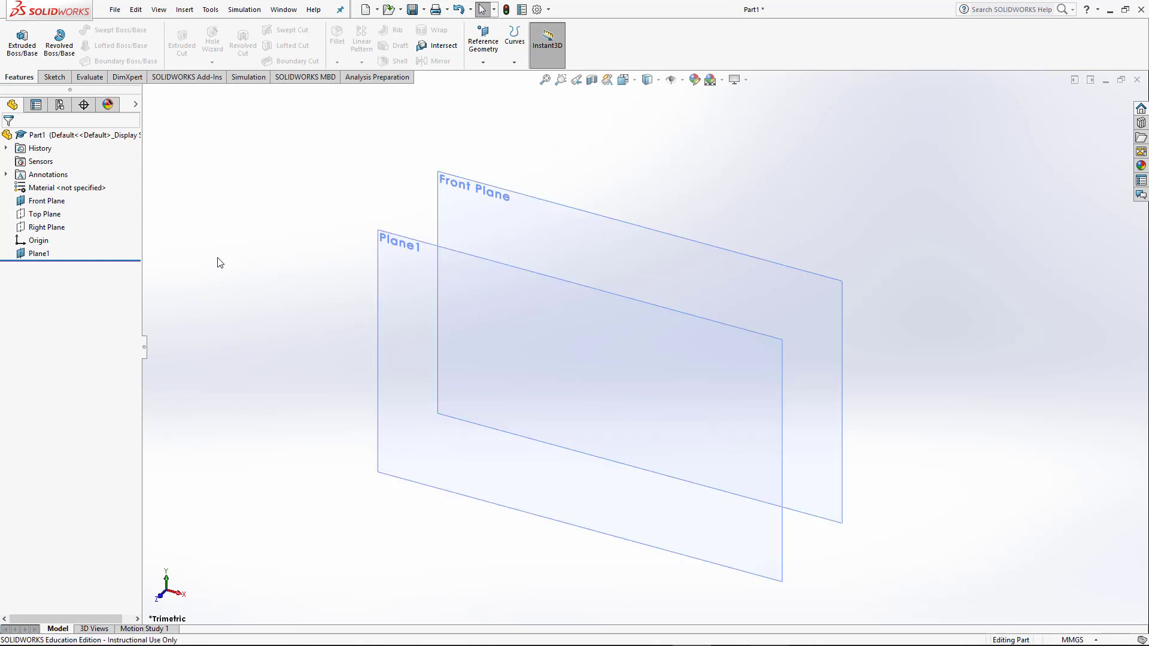
Delete Plane1 from the FeatureManager tree, confirming the deletion.
{"action": "left_click", "coordinate": [45, 256]}
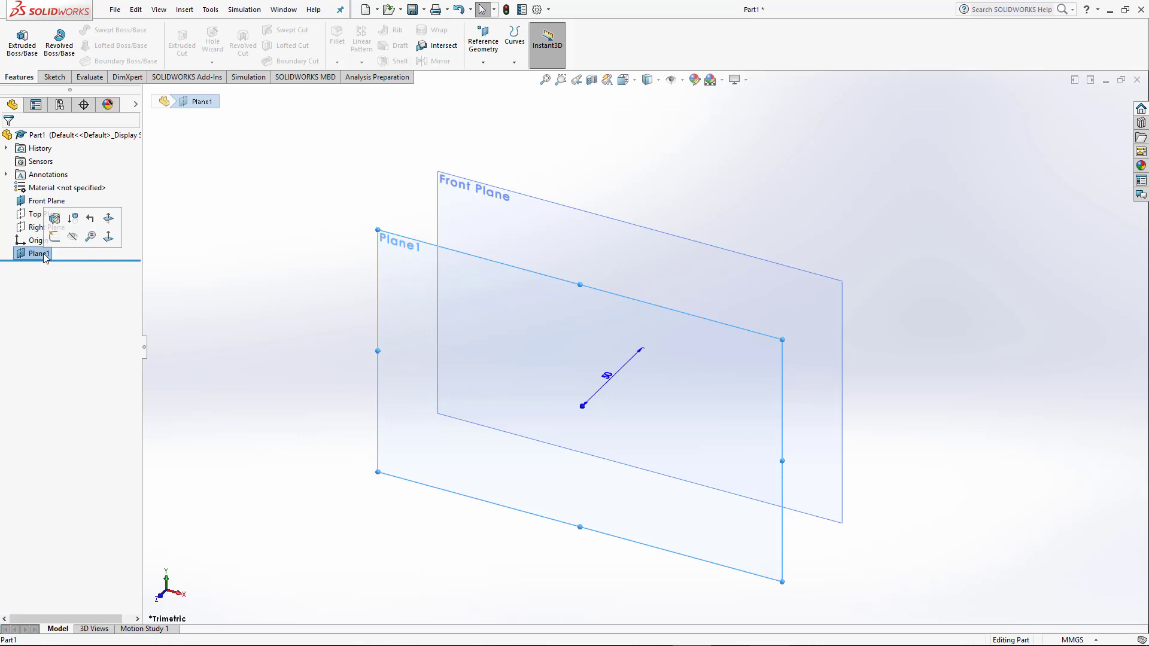
{"action": "right_click", "coordinate": [45, 256]}
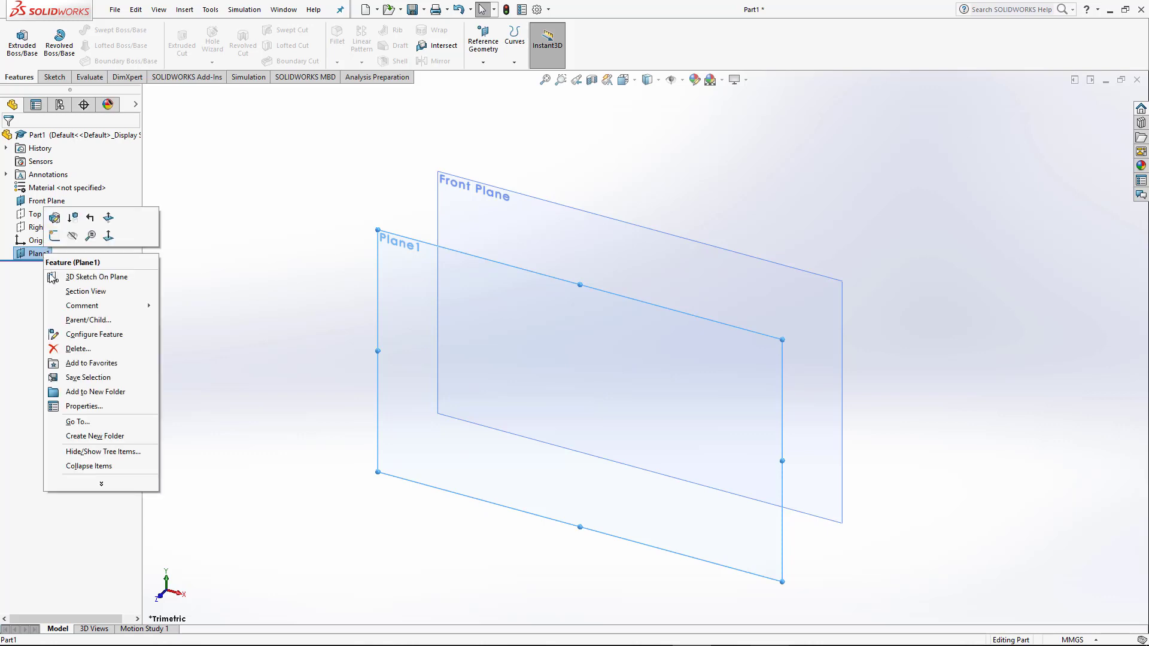
{"action": "left_click", "coordinate": [80, 350]}
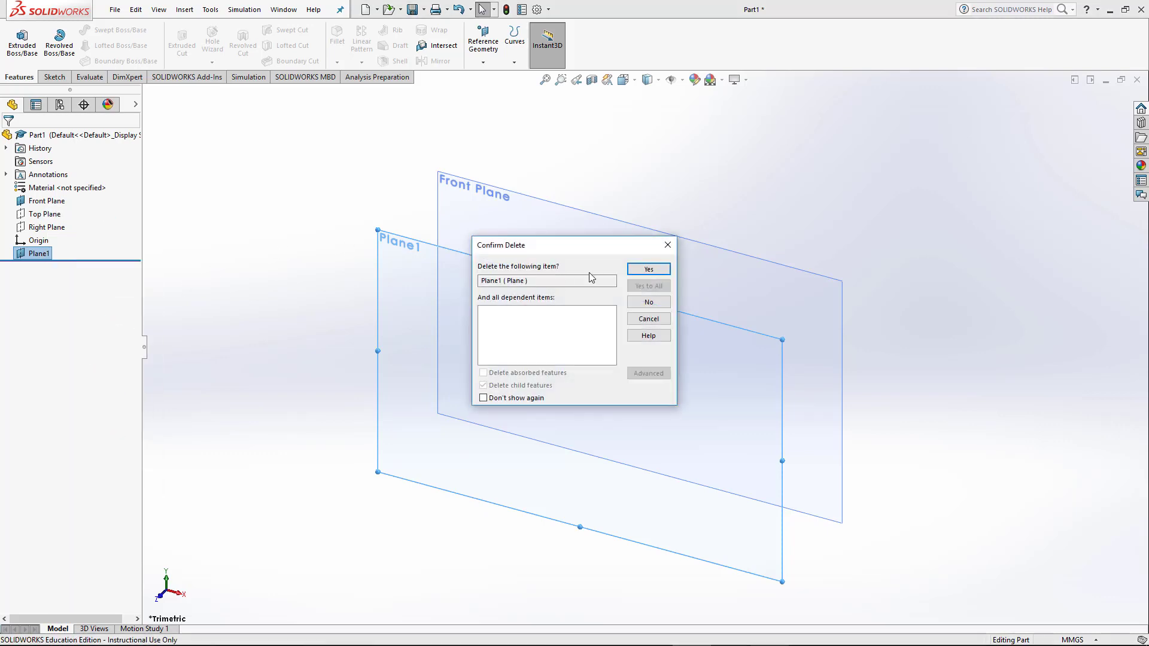
{"action": "left_click", "coordinate": [643, 271]}
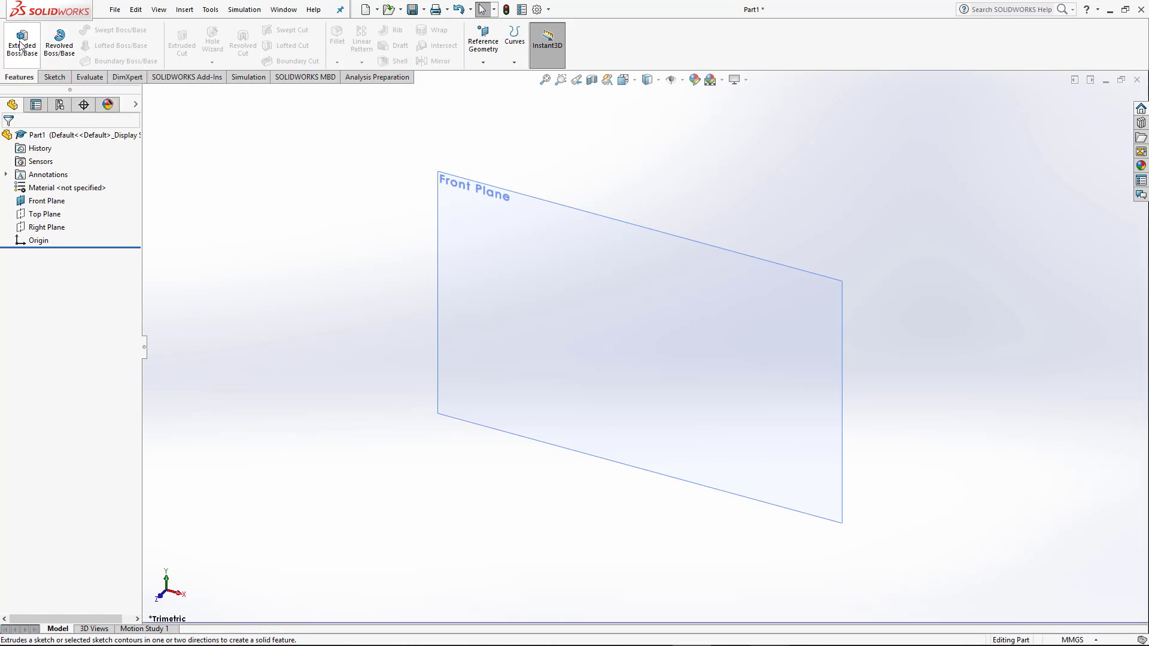
Start an Extruded Boss/Base and open its Sketch1 on the Front Plane.
{"action": "left_click", "coordinate": [21, 45]}
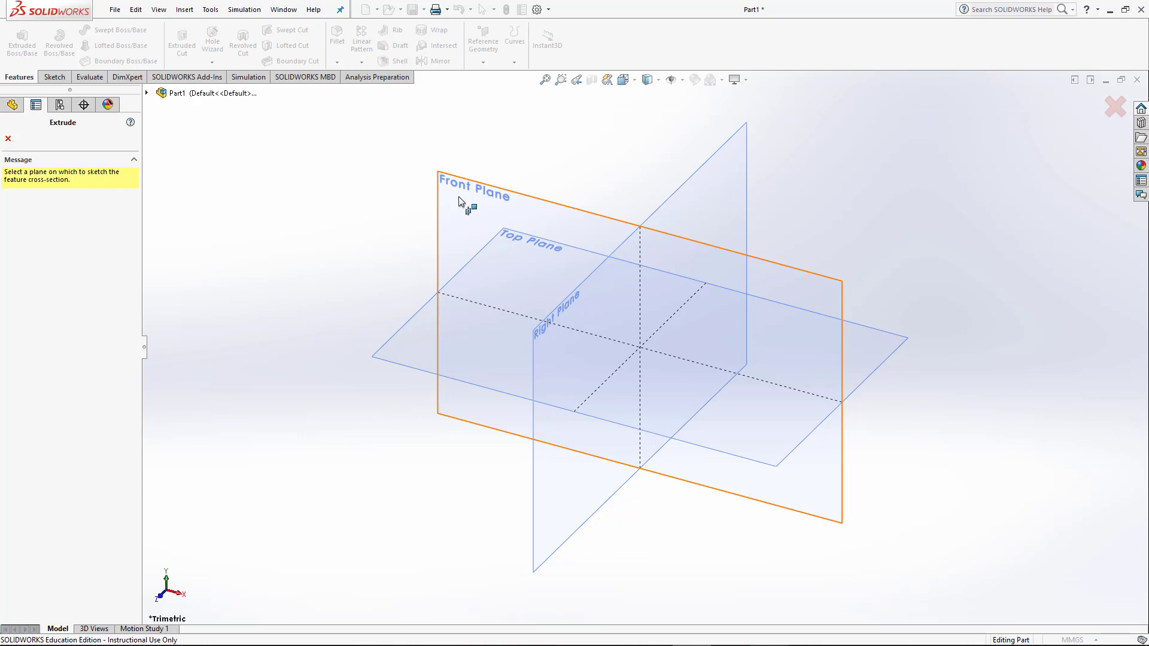
{"action": "left_click", "coordinate": [459, 201]}
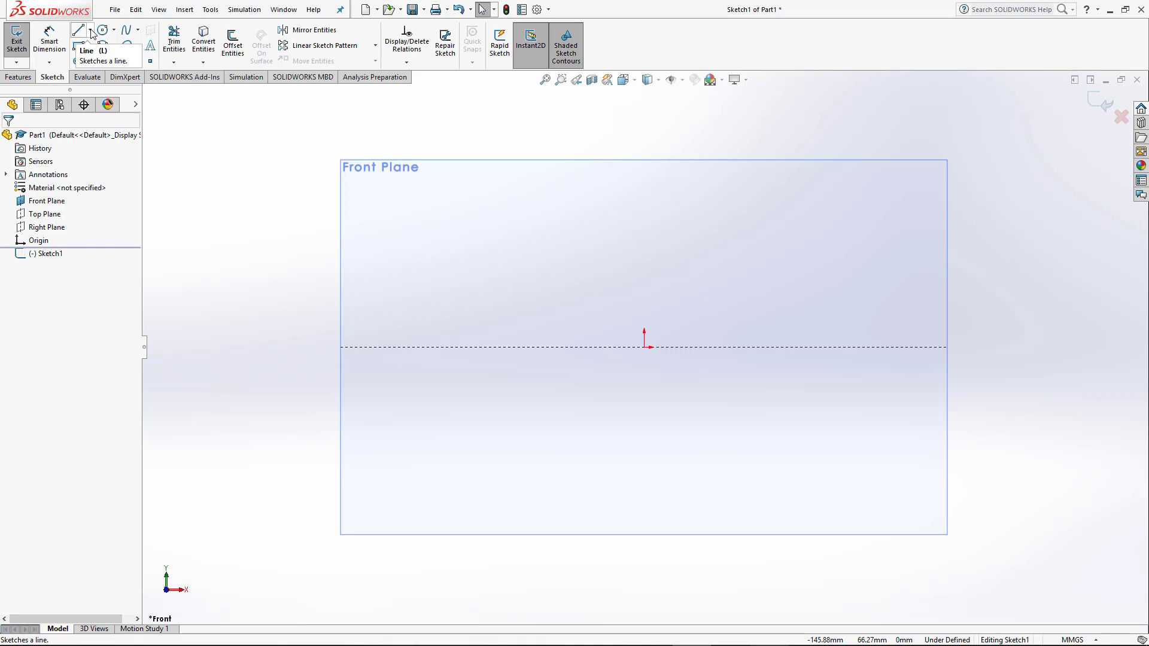
Choose the plain Line tool from the Sketch tab's line dropdown.
{"action": "left_click", "coordinate": [90, 30]}
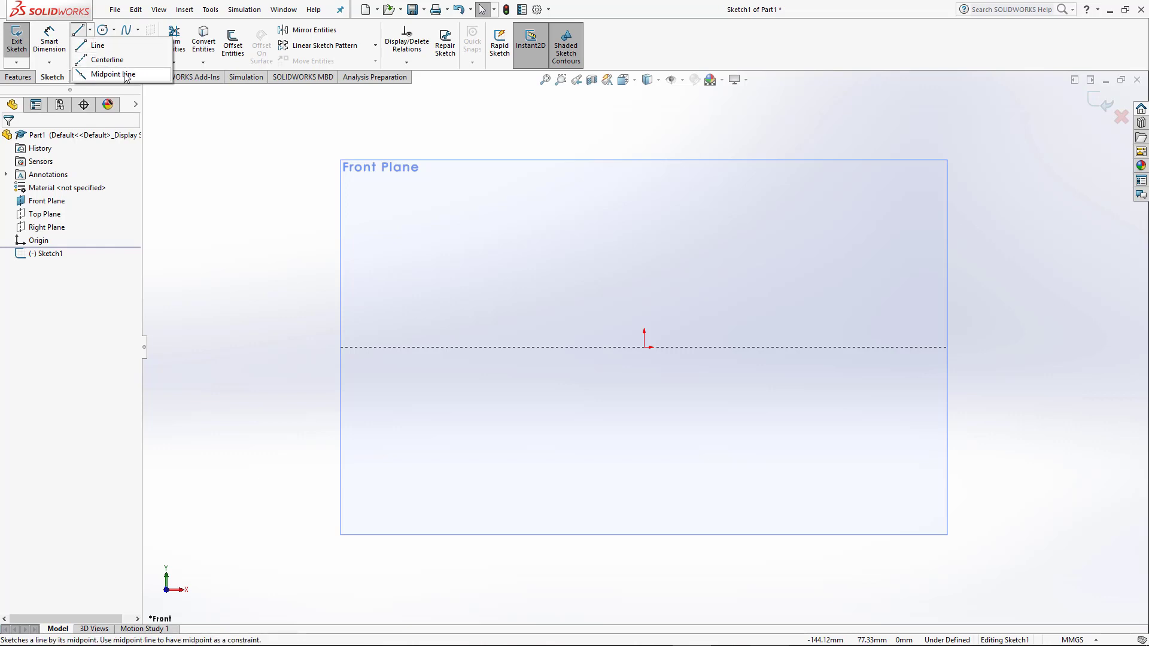
{"action": "left_click", "coordinate": [95, 47]}
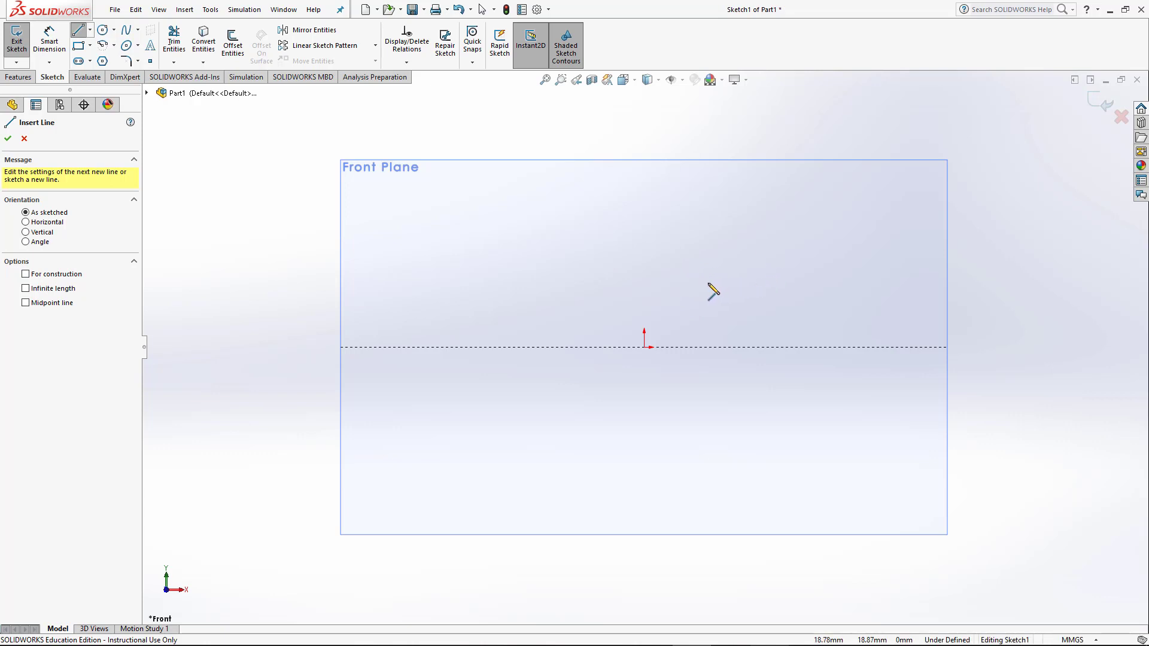
Start the first horizontal line at a point above-right of the origin.
{"action": "left_click", "coordinate": [708, 283]}
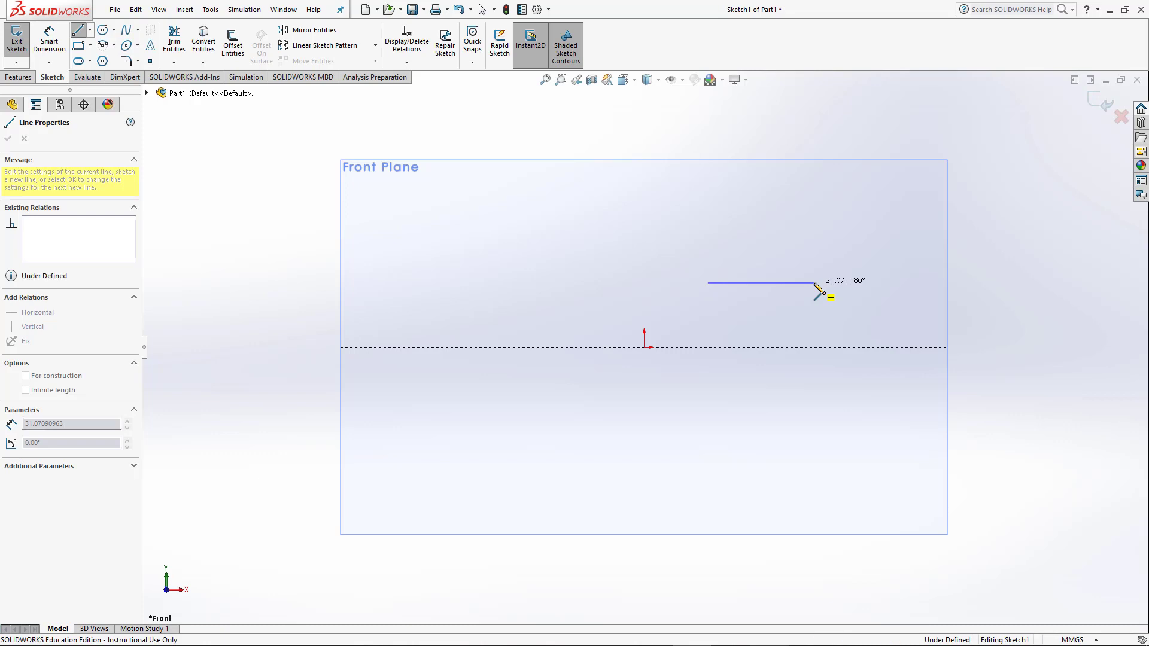
Sketch the L's bottom, right vertical, step horizontal, step vertical and top lines.
{"action": "left_click", "coordinate": [814, 284]}
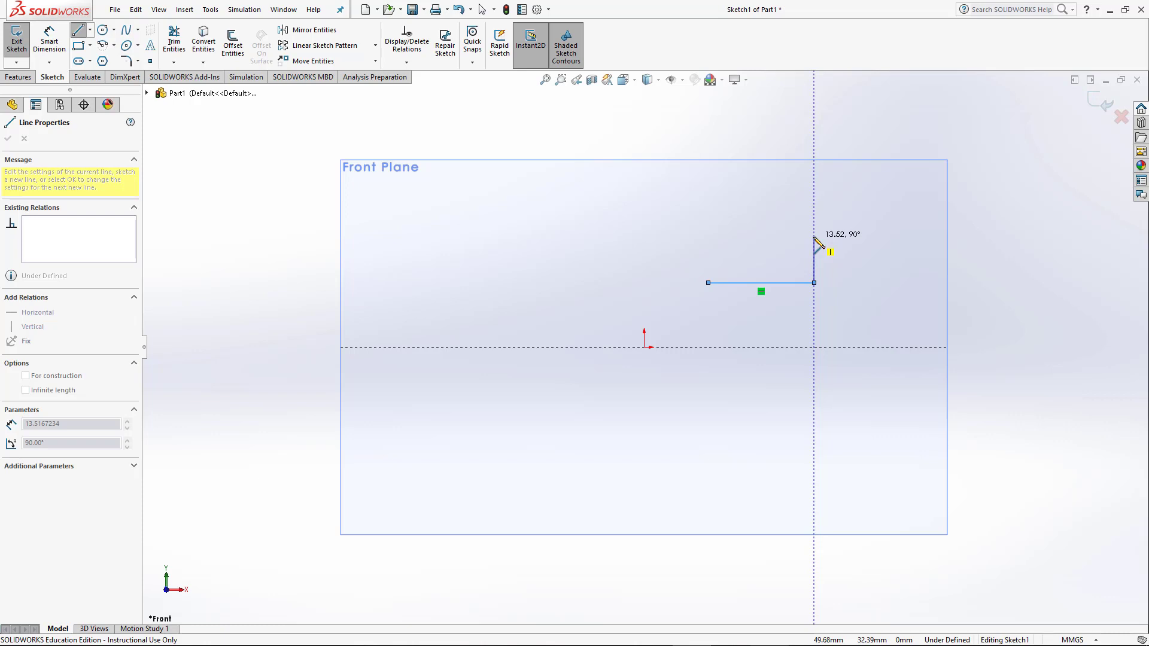
{"action": "left_click", "coordinate": [814, 238]}
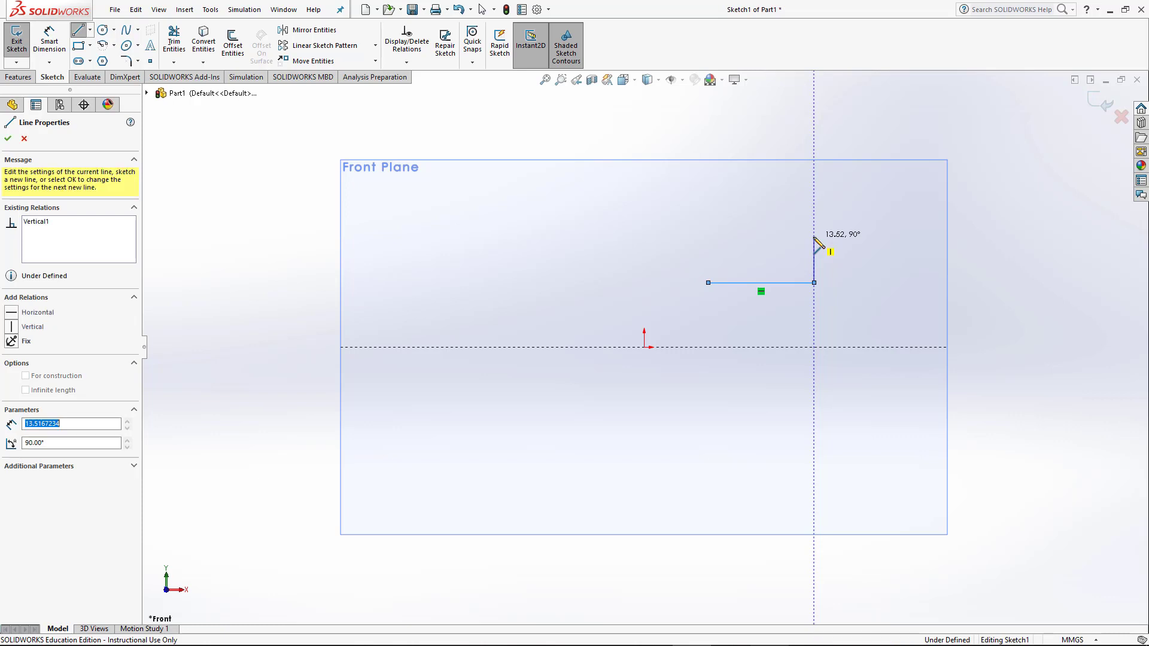
{"action": "left_click", "coordinate": [756, 237]}
{"action": "left_click", "coordinate": [755, 178]}
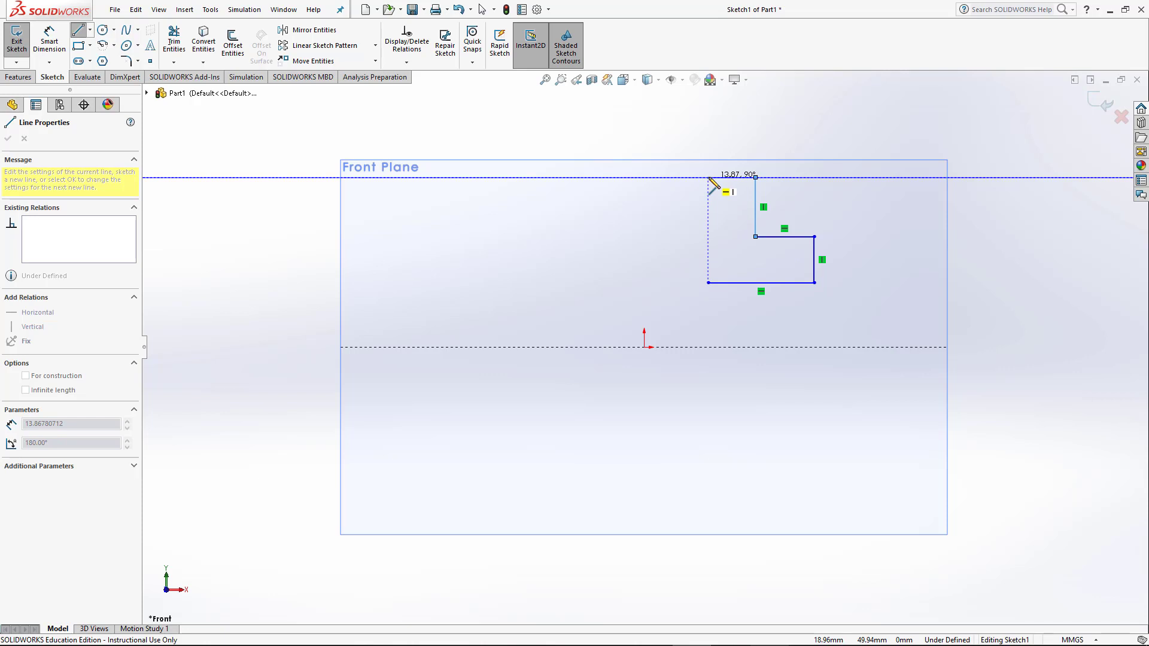
{"action": "left_click", "coordinate": [708, 178]}
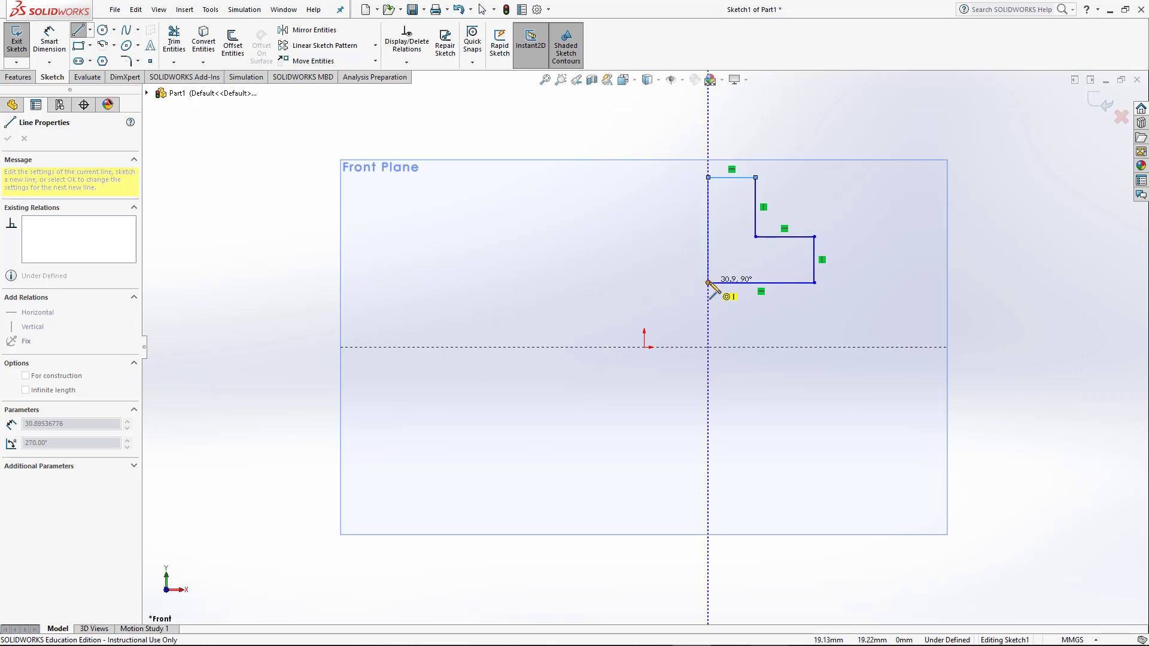
Close the L outline at its start point and end line drawing.
{"action": "left_click", "coordinate": [709, 283]}
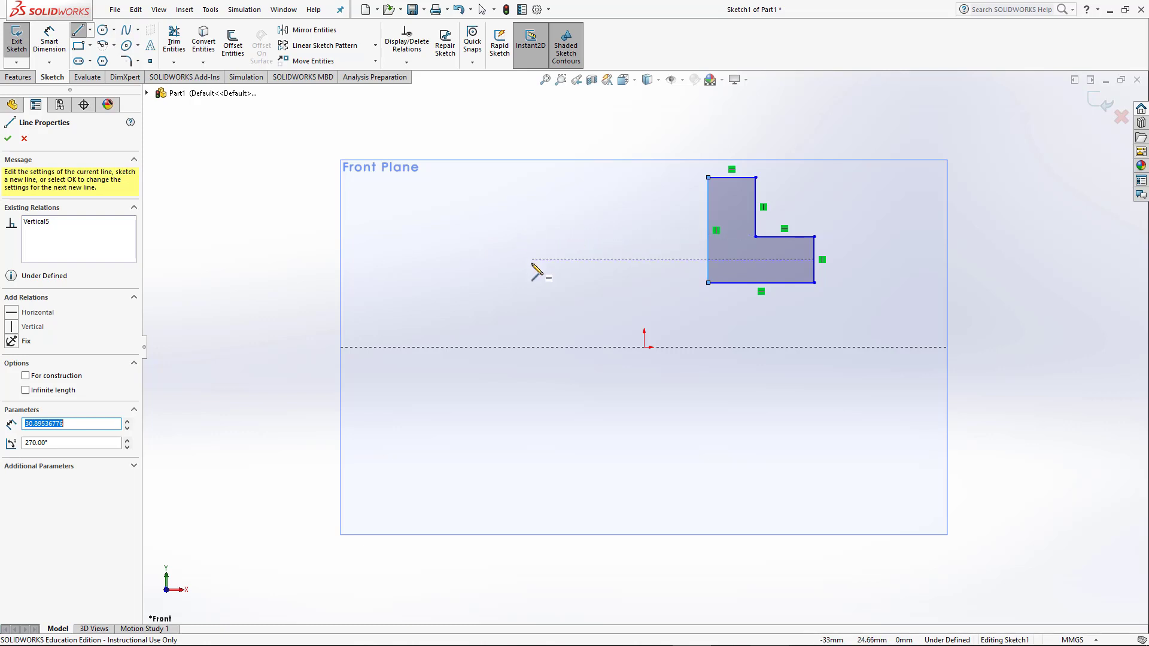
{"action": "key", "text": "Escape"}
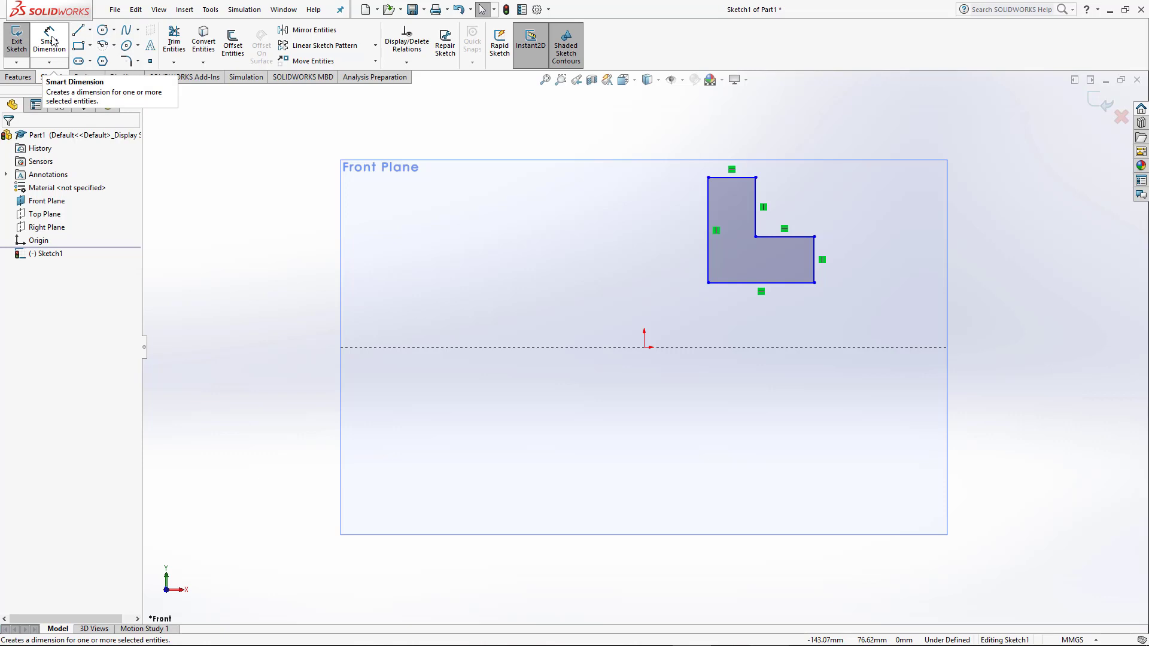
Begin a Smart Dimension on the L's 31.07-long bottom edge.
{"action": "left_click", "coordinate": [52, 40]}
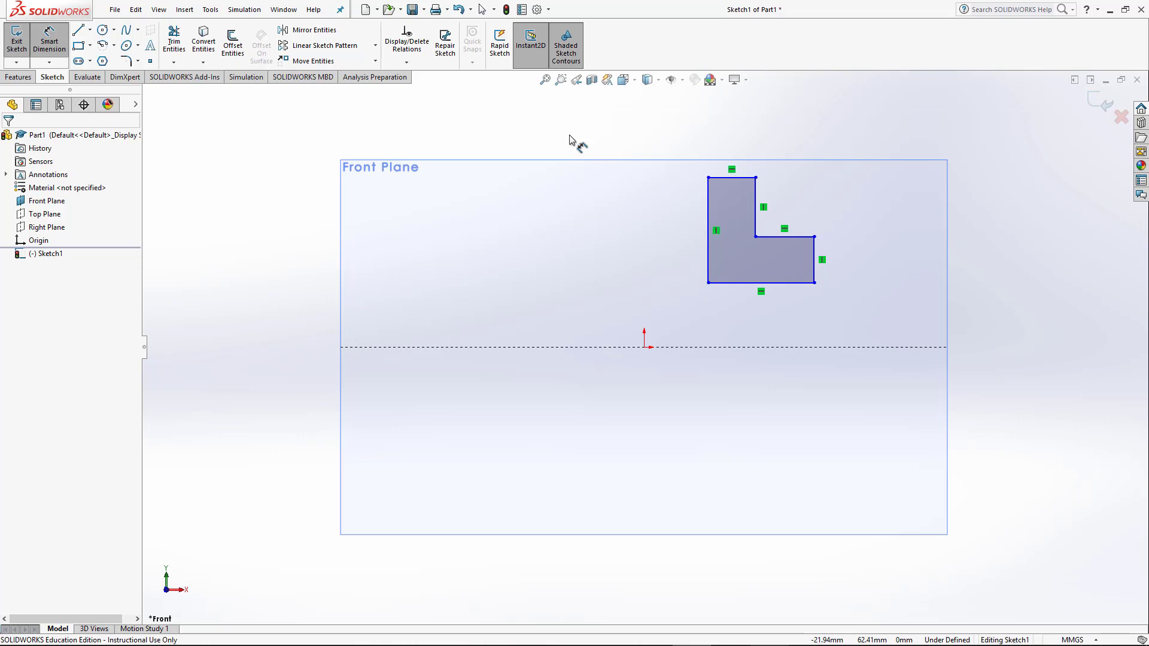
{"action": "left_click", "coordinate": [748, 284]}
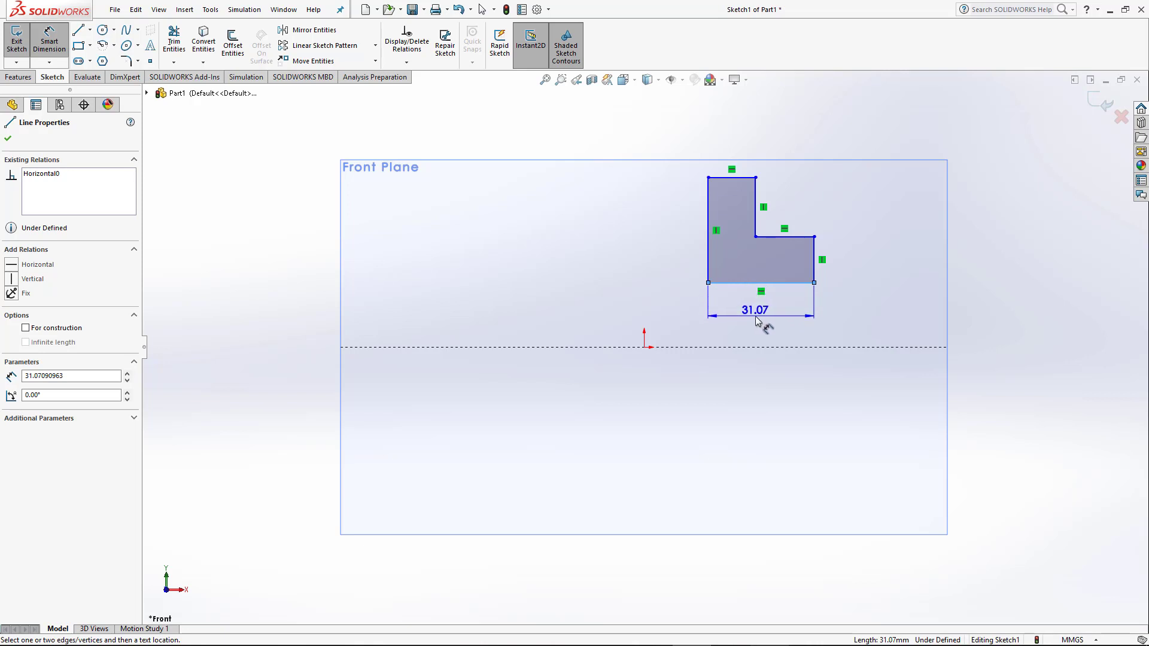
Place the bottom edge dimension below the shape and set it to 100.
{"action": "left_click", "coordinate": [756, 321]}
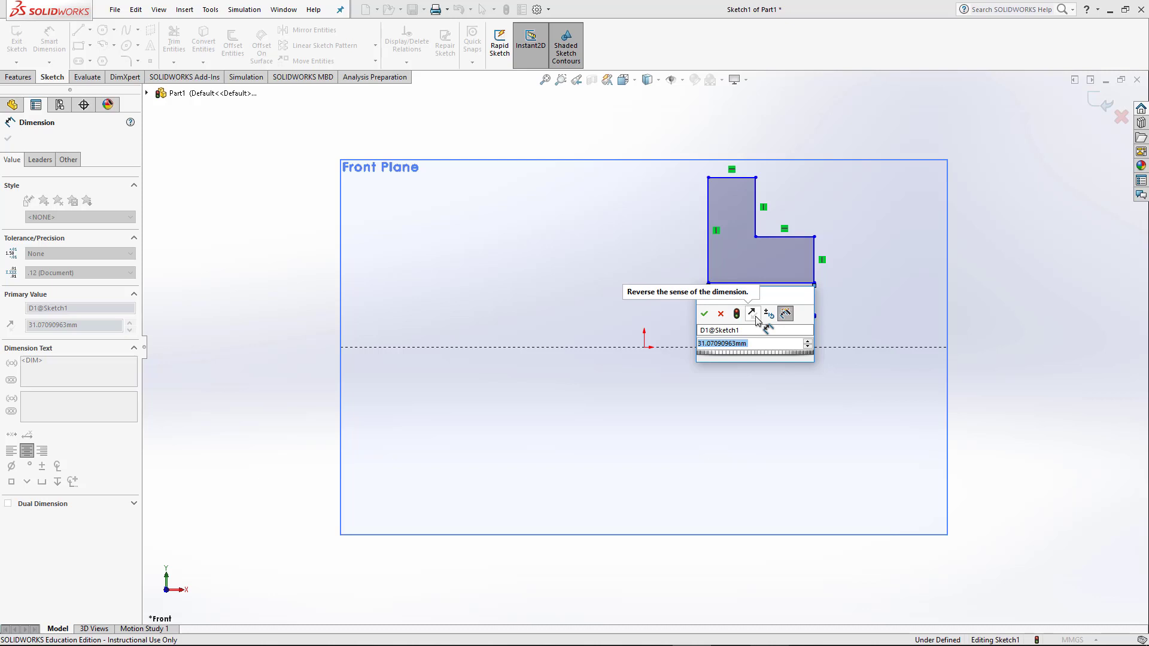
{"action": "type", "text": "10"}
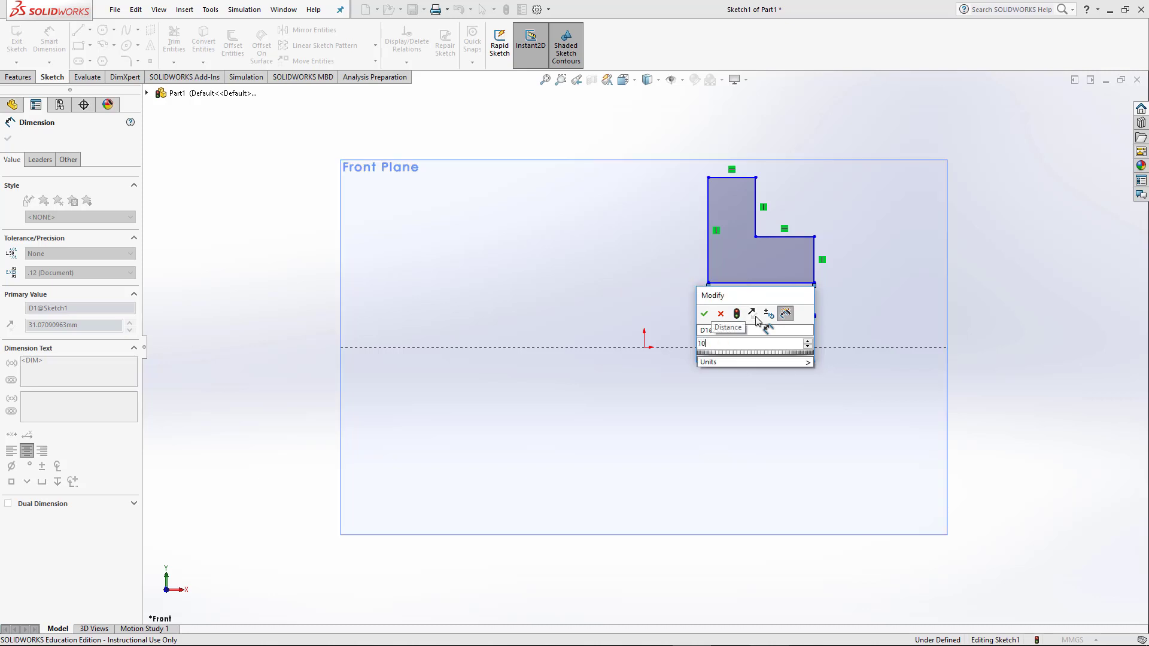
{"action": "type", "text": "0"}
{"action": "key", "text": "Return"}
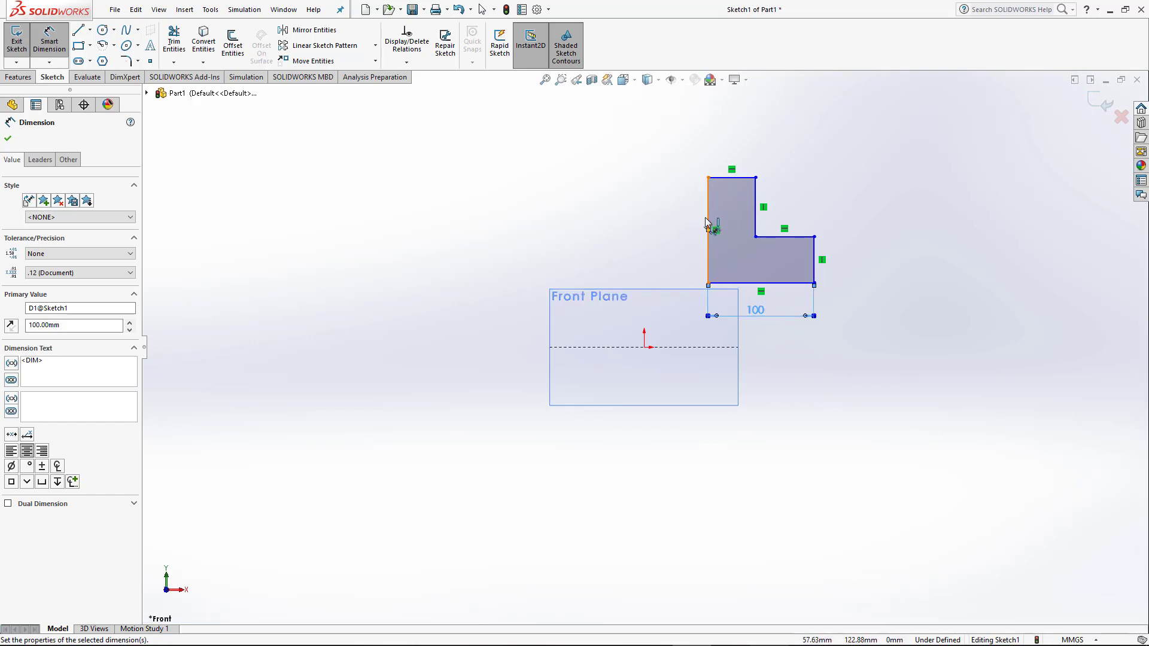
Dimension the left edge 100, the top edge 50 and the short right edge 50.
{"action": "left_click", "coordinate": [708, 225]}
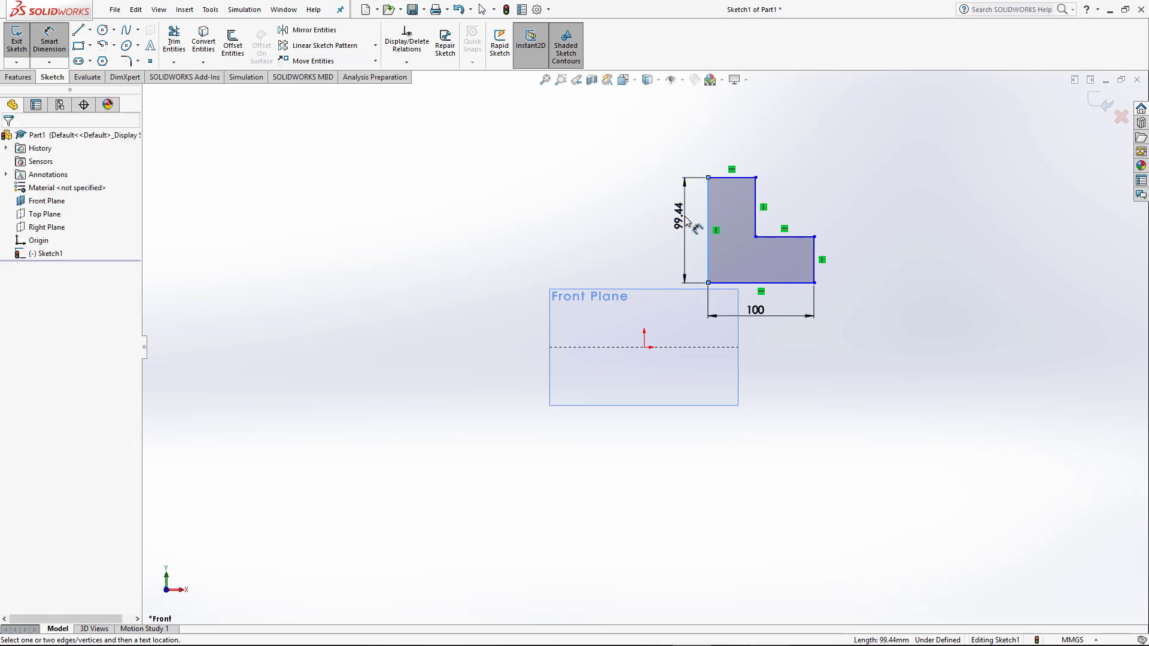
{"action": "left_click", "coordinate": [685, 222]}
{"action": "type", "text": "100"}
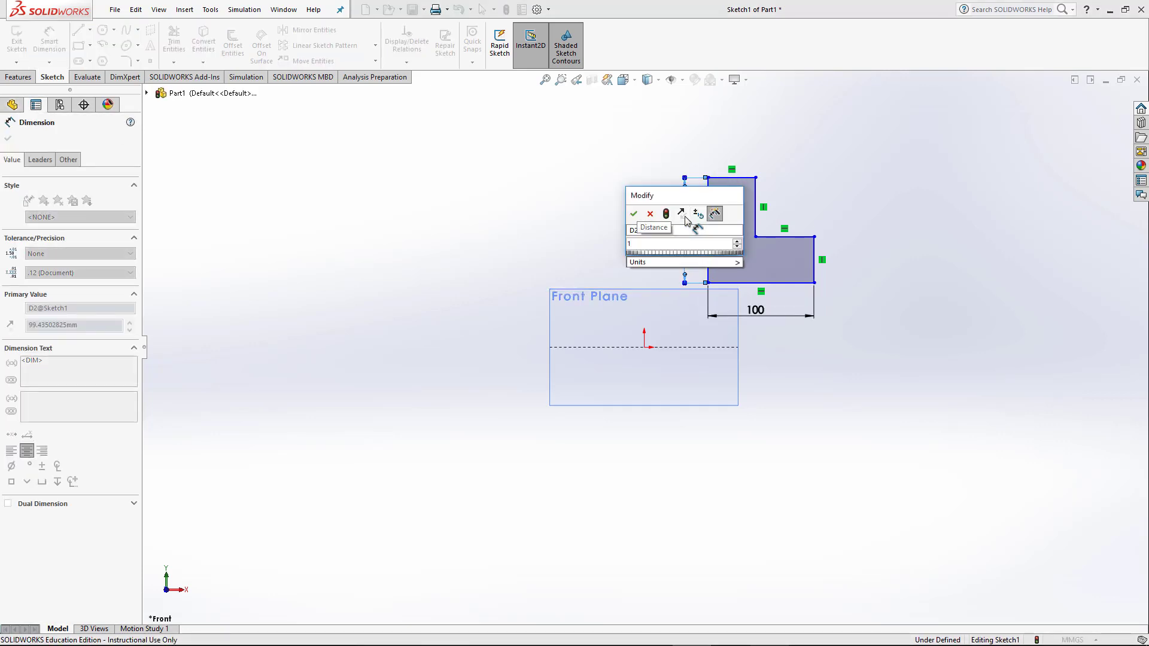
{"action": "key", "text": "Return"}
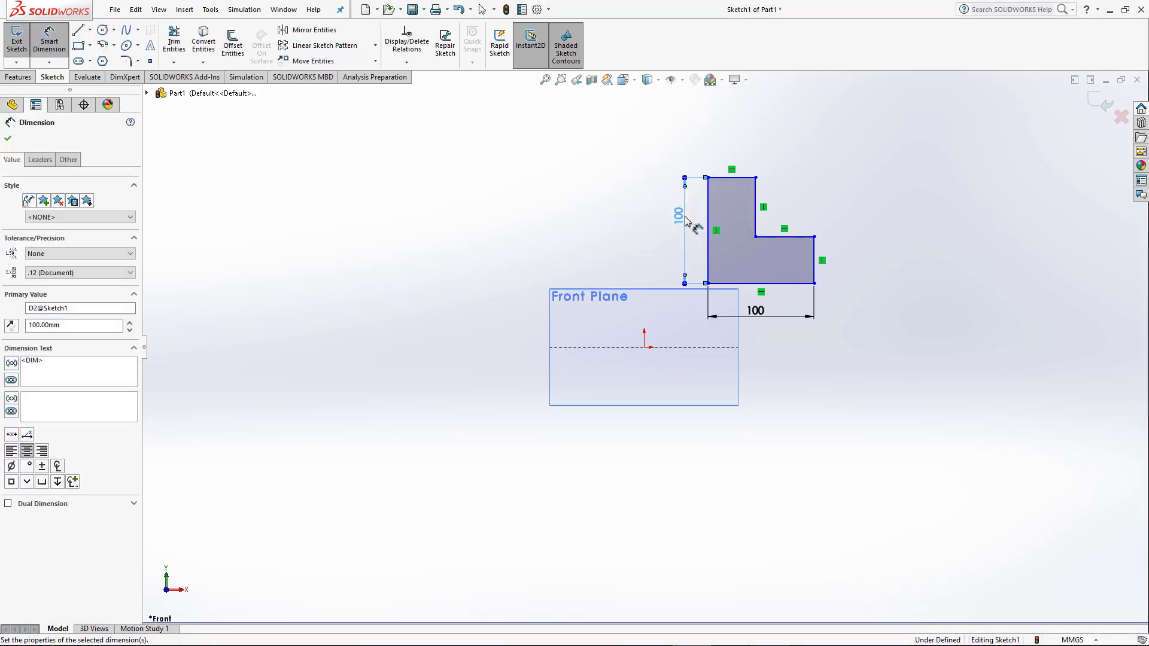
{"action": "left_click", "coordinate": [740, 181]}
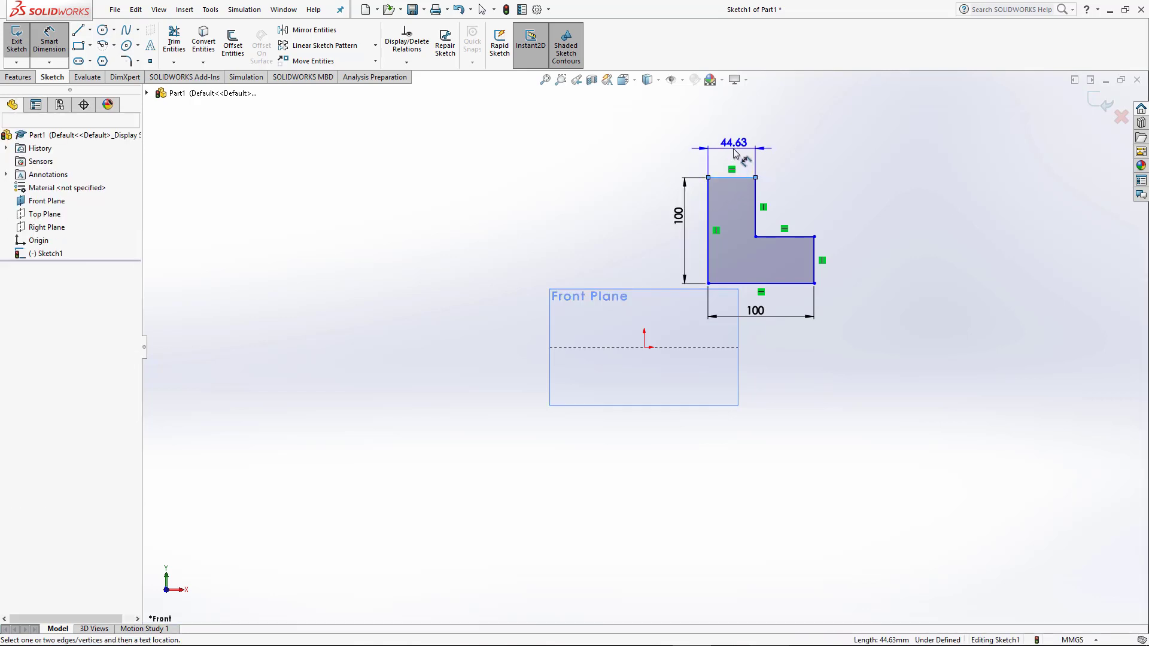
{"action": "left_click", "coordinate": [736, 154]}
{"action": "type", "text": "50"}
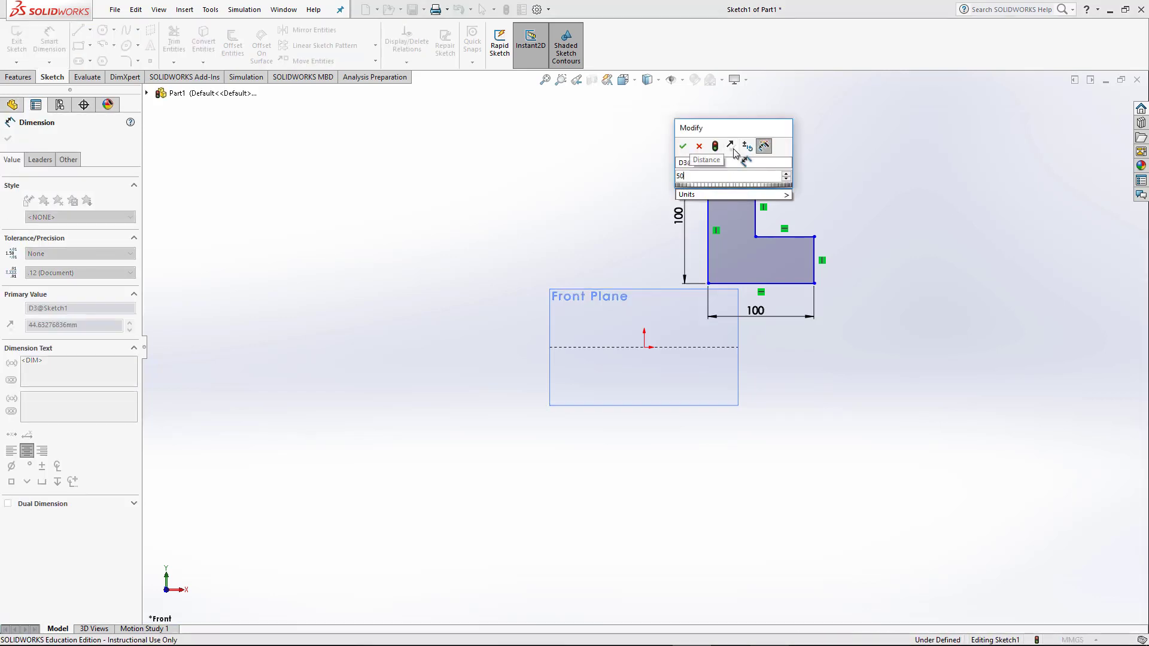
{"action": "key", "text": "Return"}
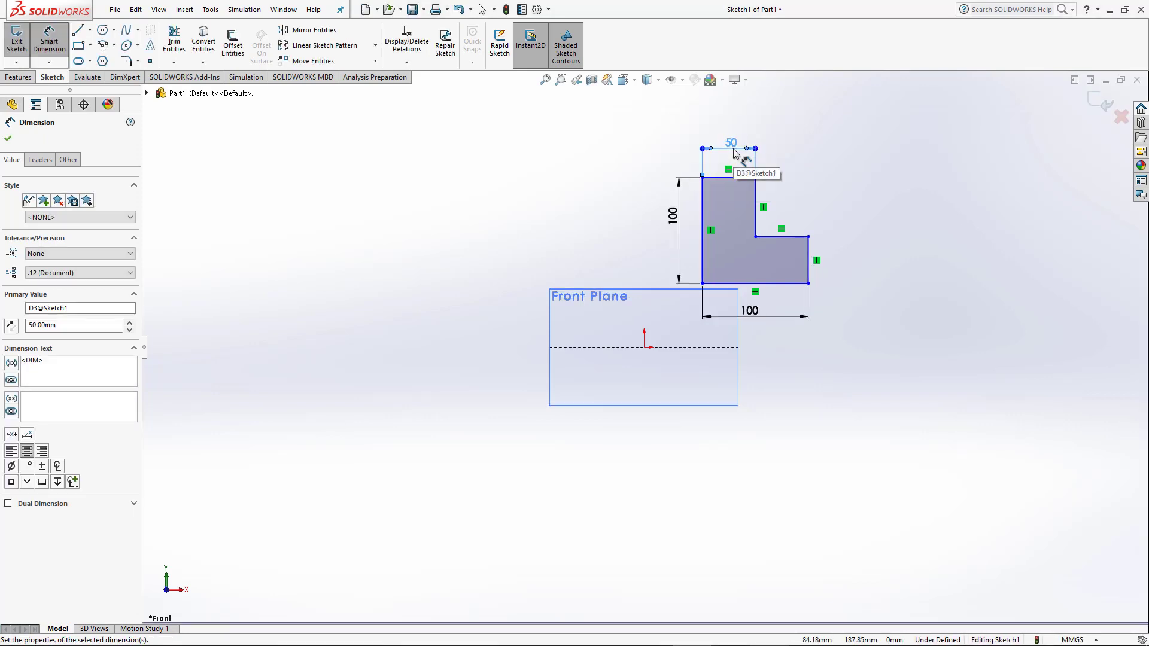
{"action": "left_click", "coordinate": [812, 254]}
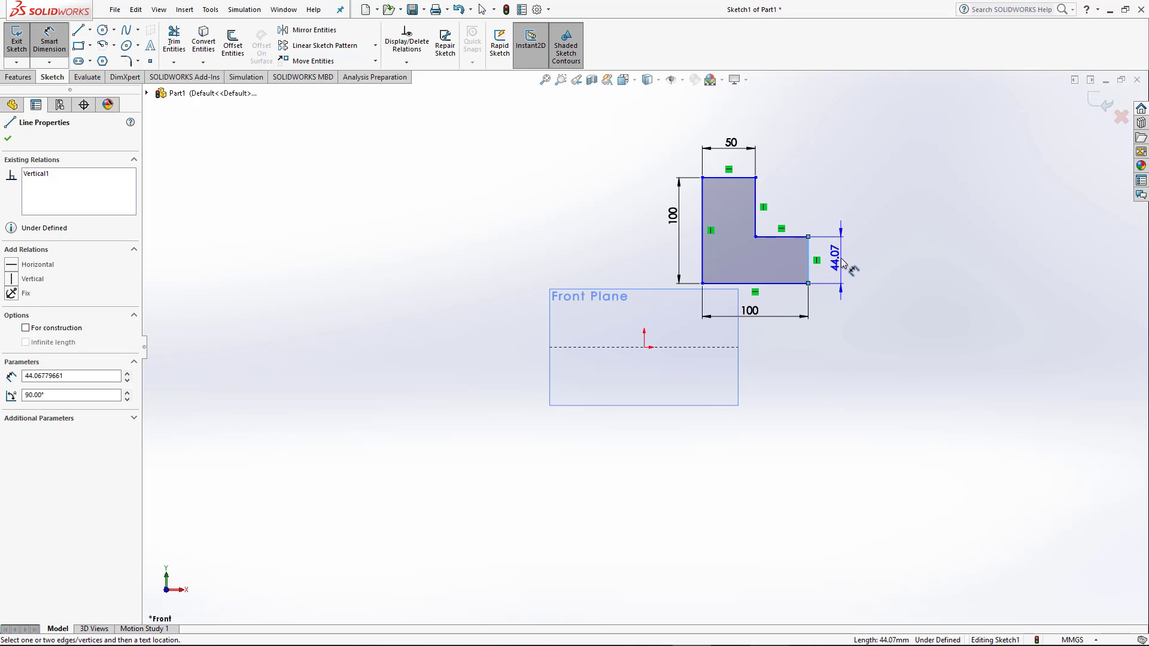
{"action": "left_click", "coordinate": [841, 261]}
{"action": "type", "text": "50"}
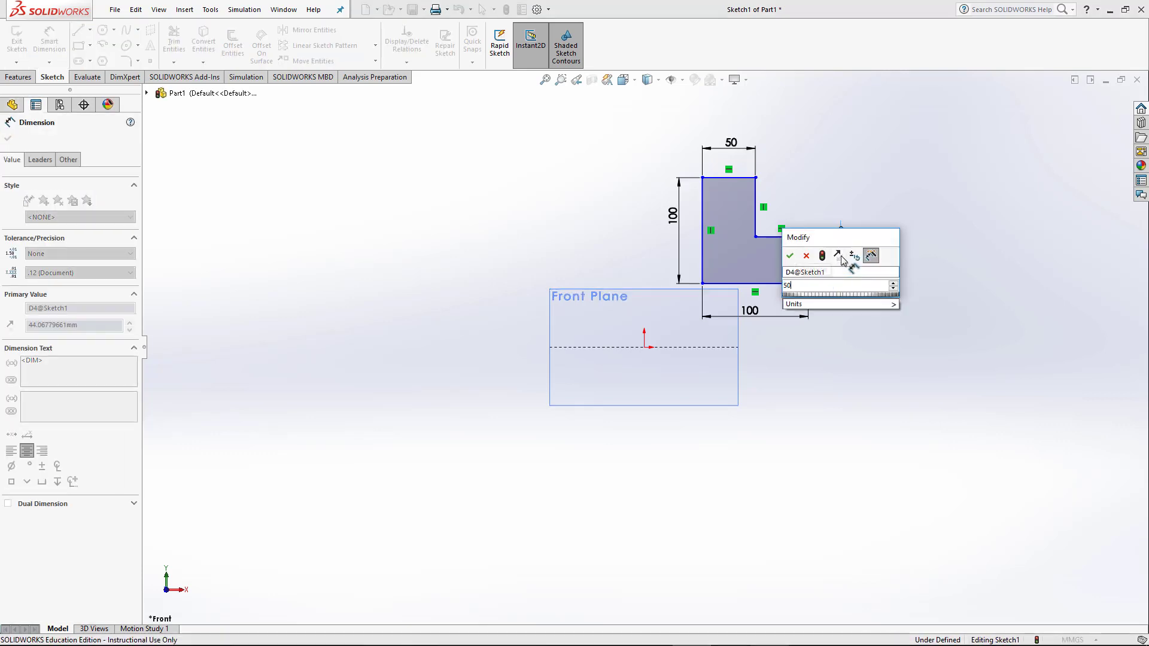
{"action": "key", "text": "Return"}
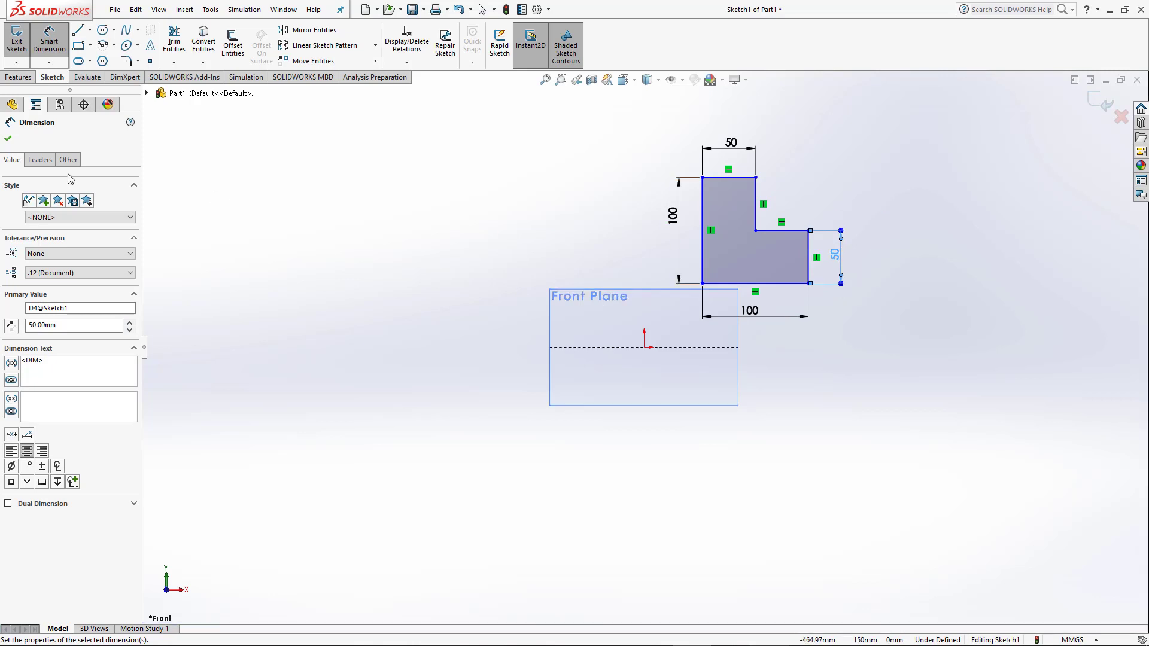
Centre the text of the bottom 100 and right-hand 50 dimensions on their dimension lines.
{"action": "left_click", "coordinate": [8, 141]}
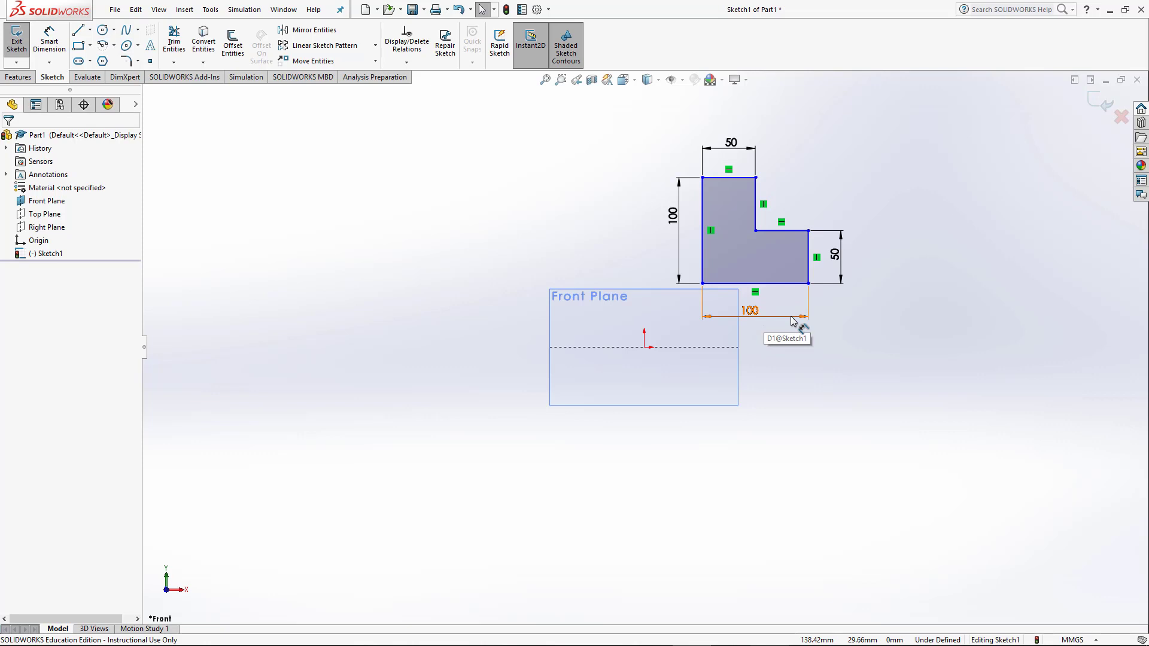
{"action": "left_click", "coordinate": [791, 319]}
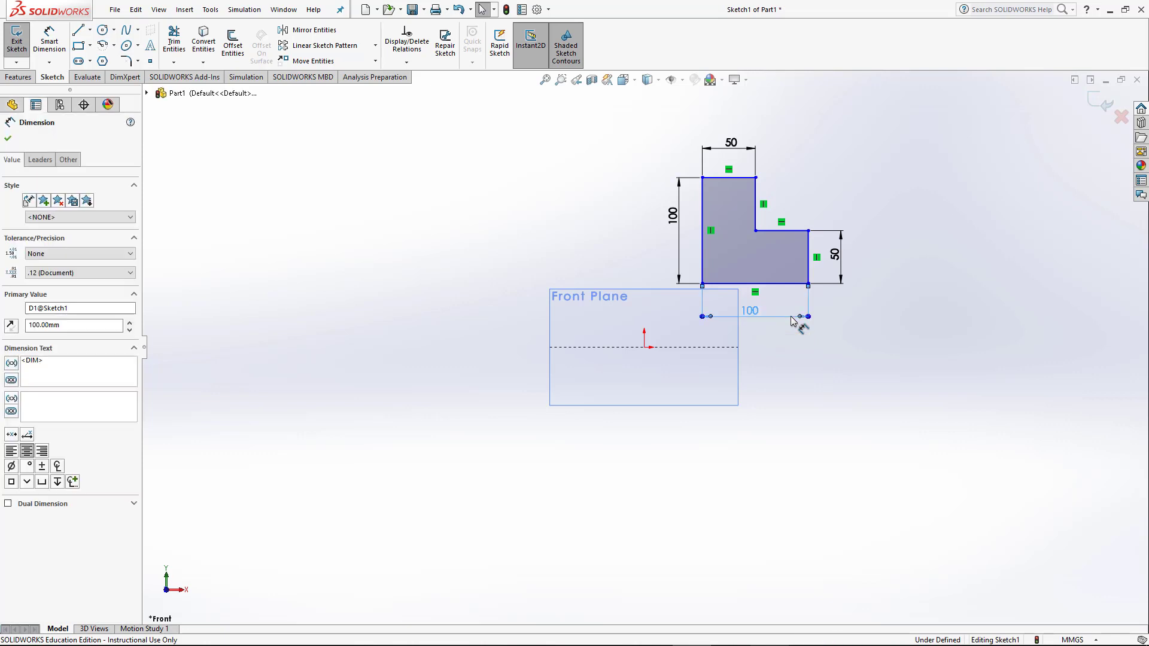
{"action": "left_click", "coordinate": [12, 436]}
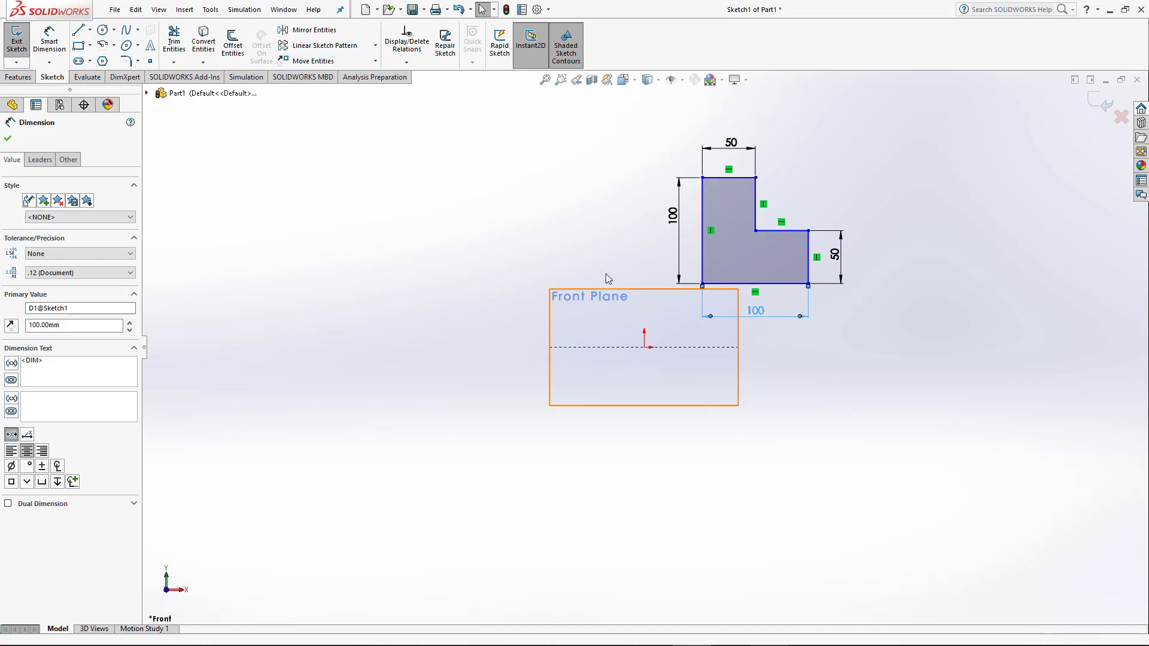
{"action": "left_click", "coordinate": [680, 255]}
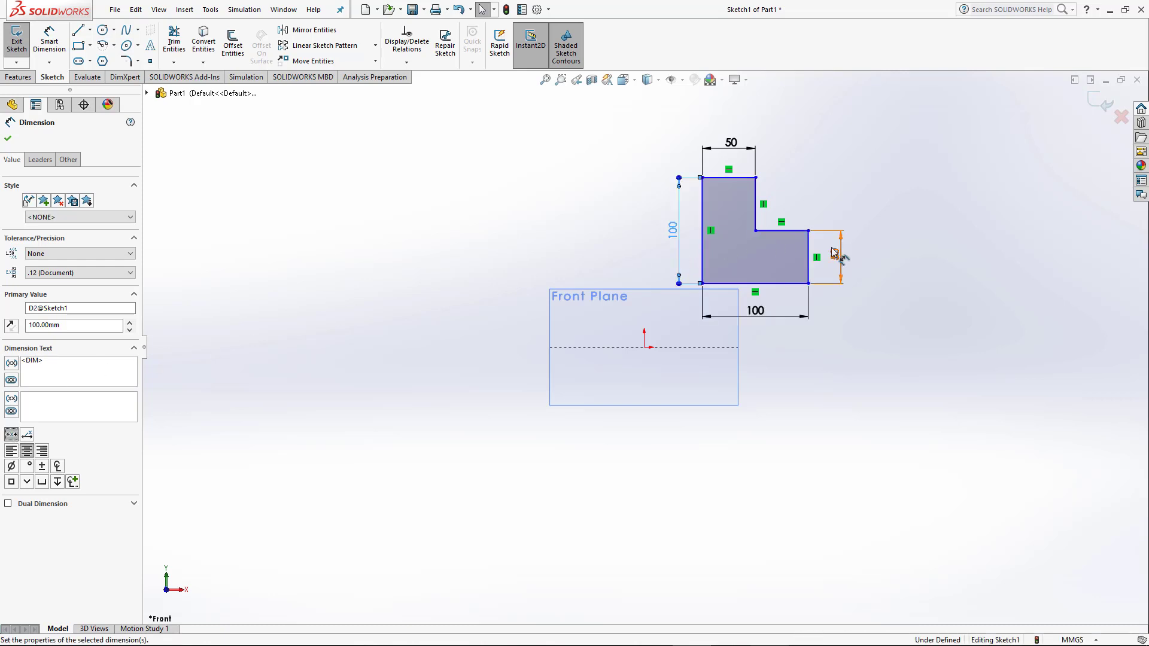
{"action": "left_click", "coordinate": [840, 272]}
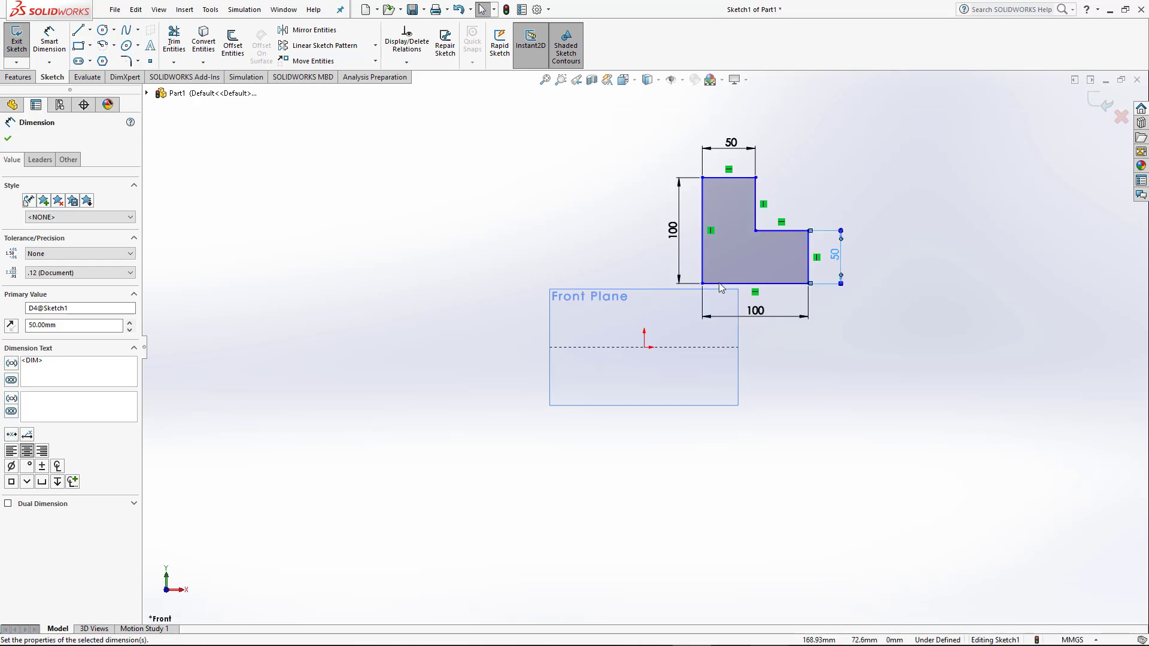
{"action": "left_click", "coordinate": [11, 434]}
{"action": "left_click", "coordinate": [721, 154]}
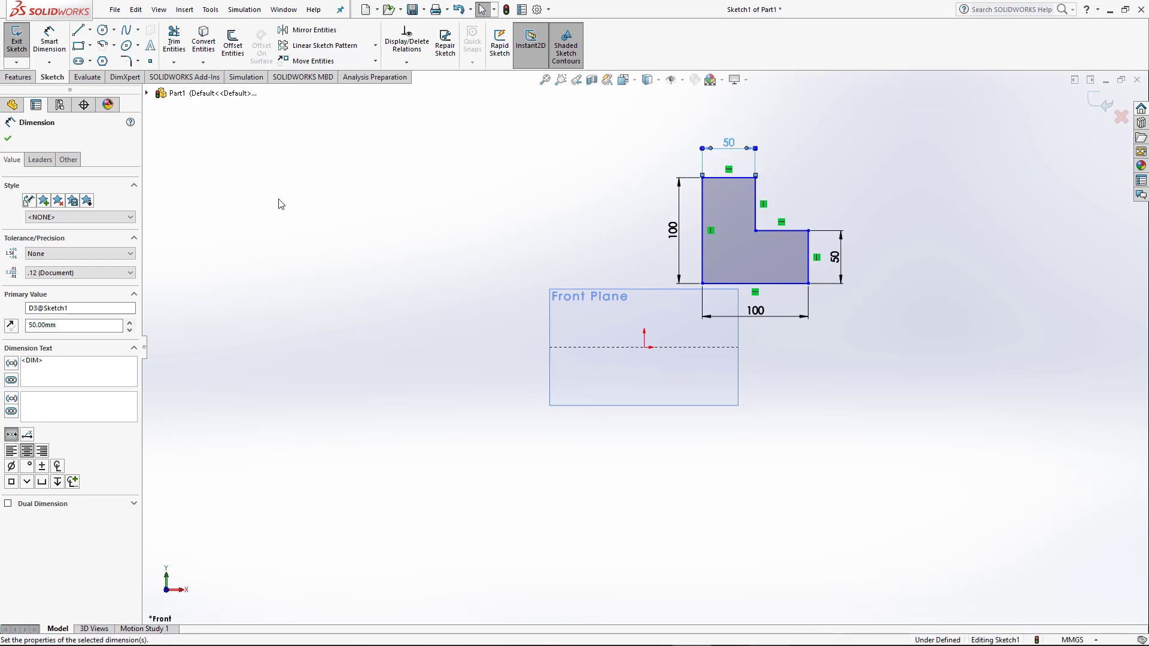
{"action": "left_click", "coordinate": [10, 142]}
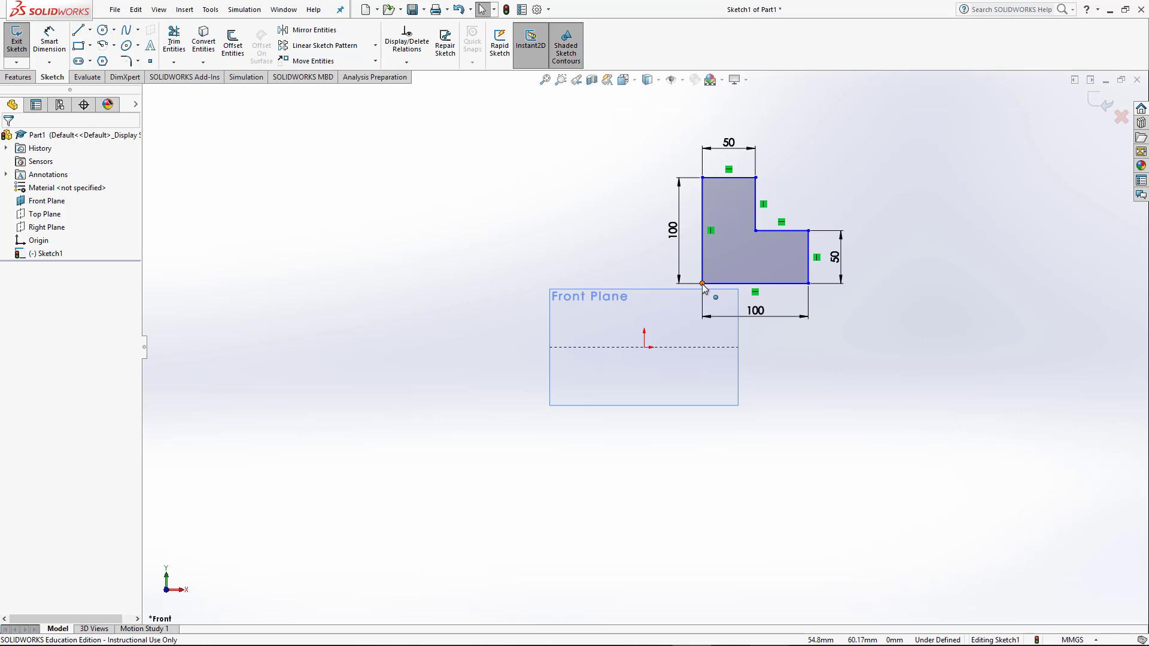
Make the L-shape's bottom-left corner coincident with the sketch origin.
{"action": "left_click", "coordinate": [702, 283]}
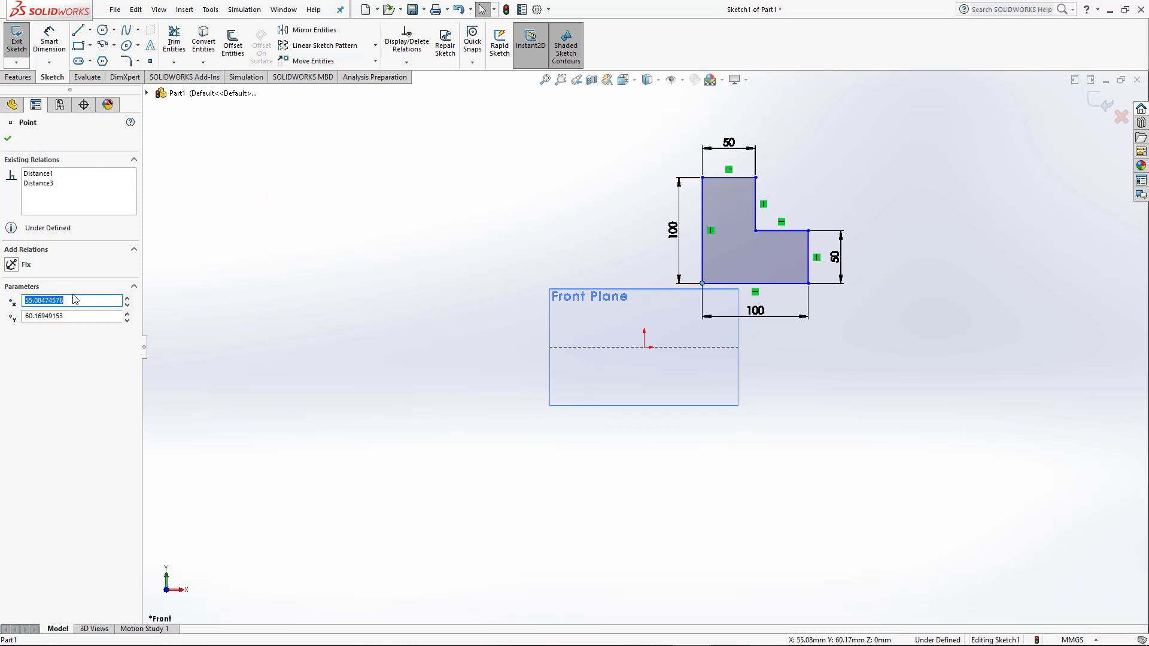
{"action": "left_click", "coordinate": [59, 316]}
{"action": "left_click", "coordinate": [644, 348], "text": "ctrl"}
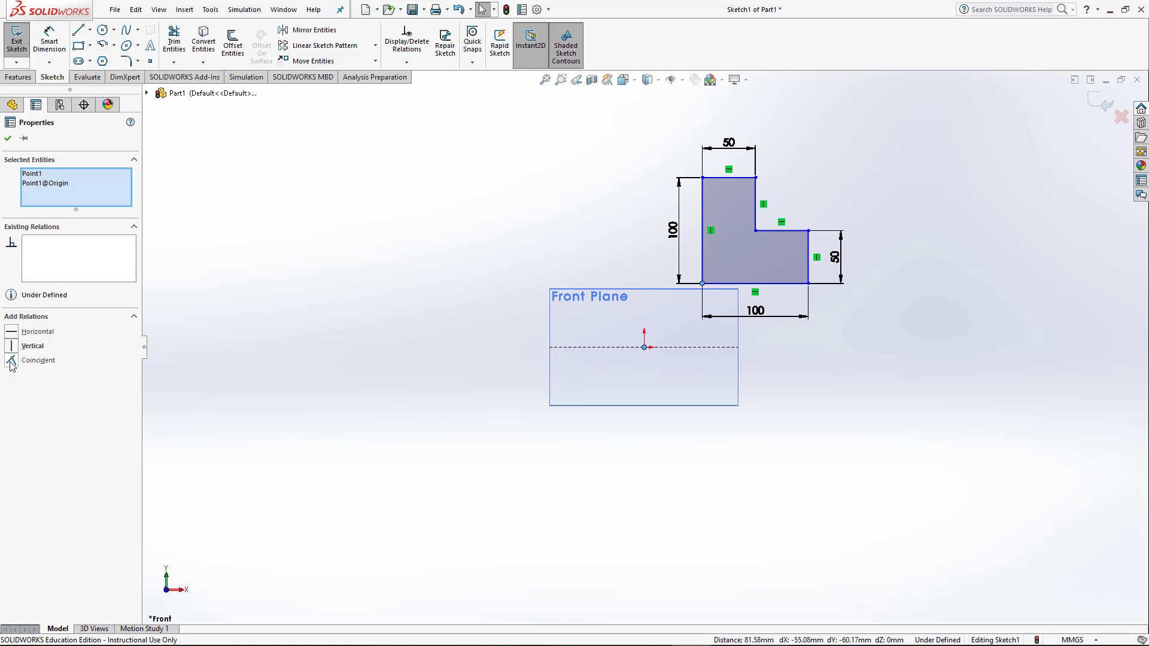
{"action": "left_click", "coordinate": [12, 362]}
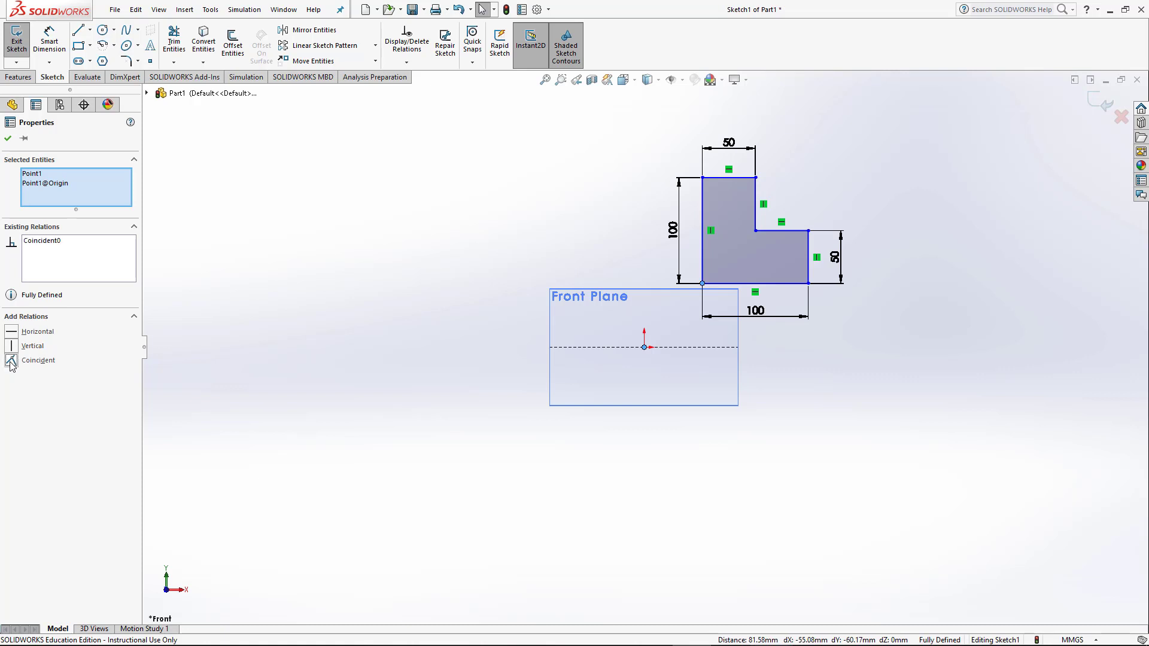
{"action": "left_click", "coordinate": [8, 140]}
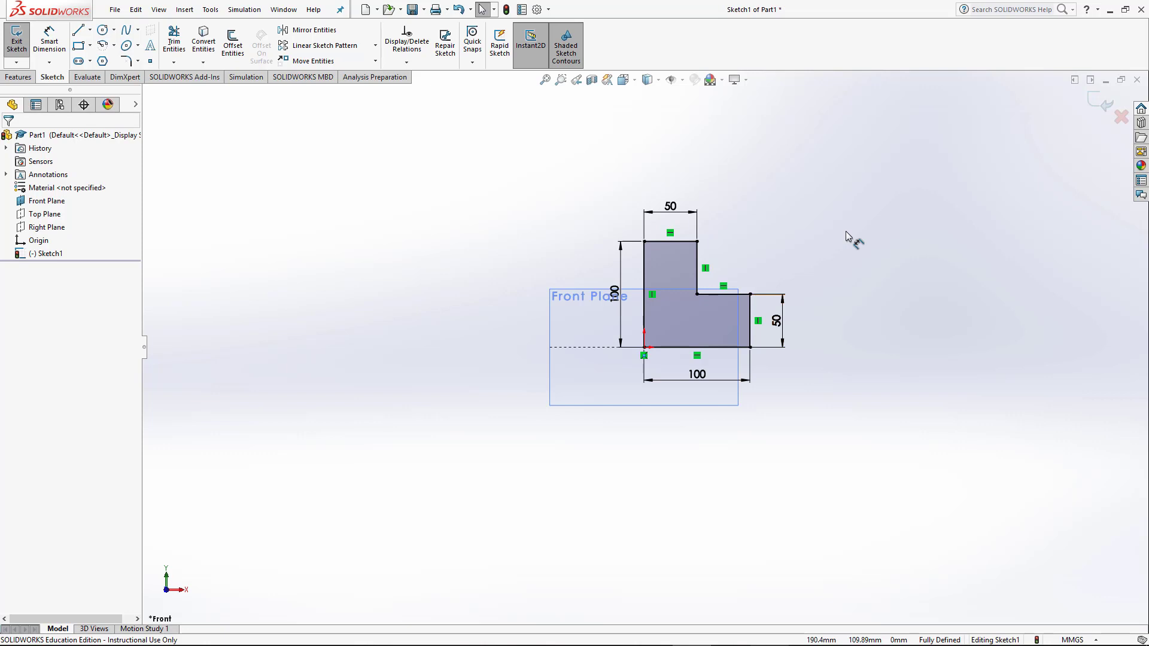
Hide the Front Plane and zoom to fit the L-shaped sketch.
{"action": "right_click", "coordinate": [43, 204]}
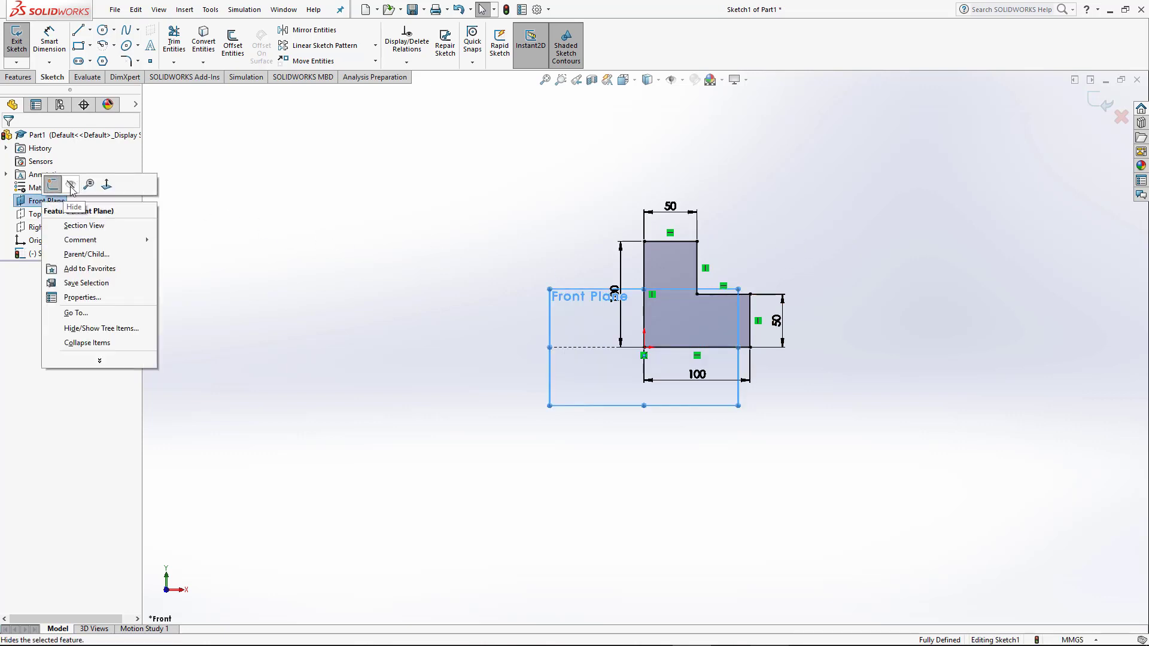
{"action": "left_click", "coordinate": [71, 187]}
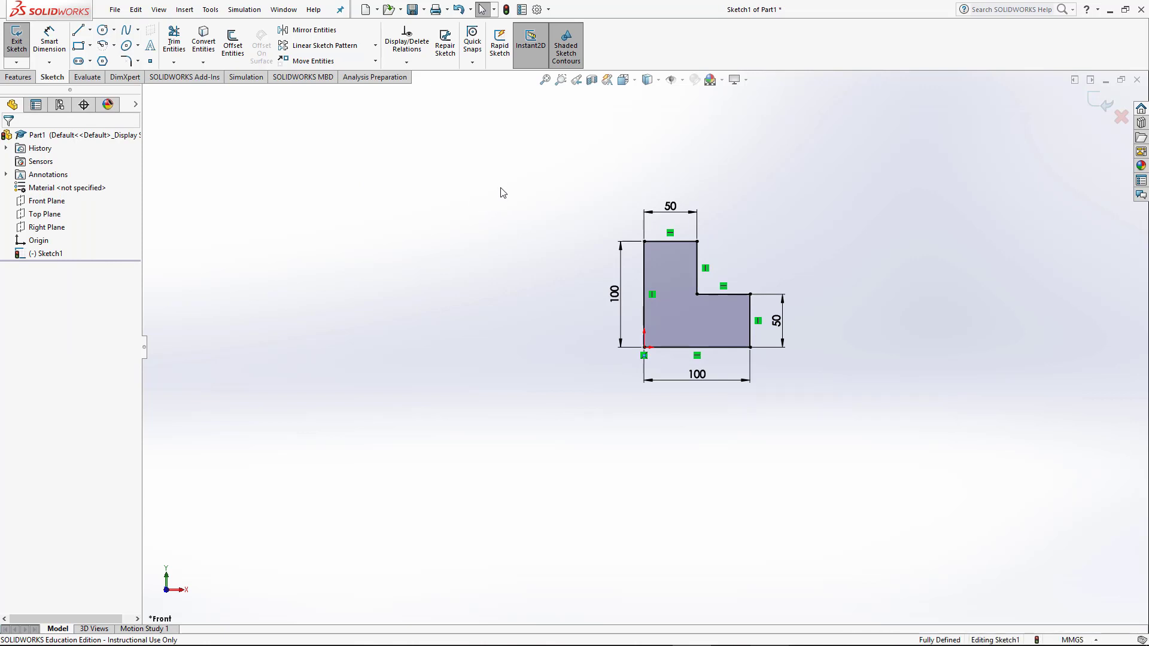
{"action": "left_click", "coordinate": [545, 80]}
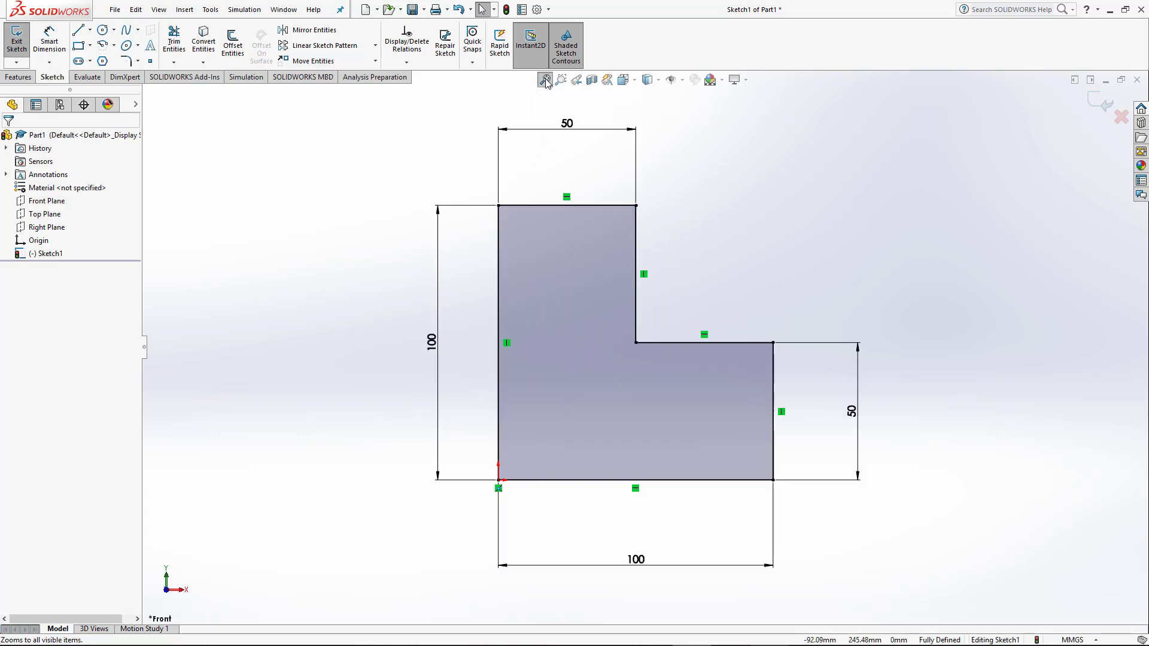